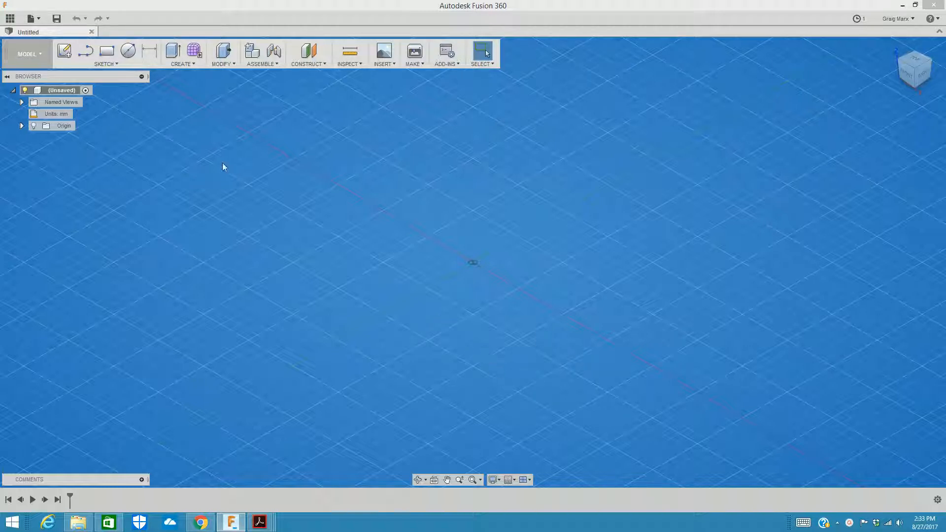
pyautogui.click(183, 66)
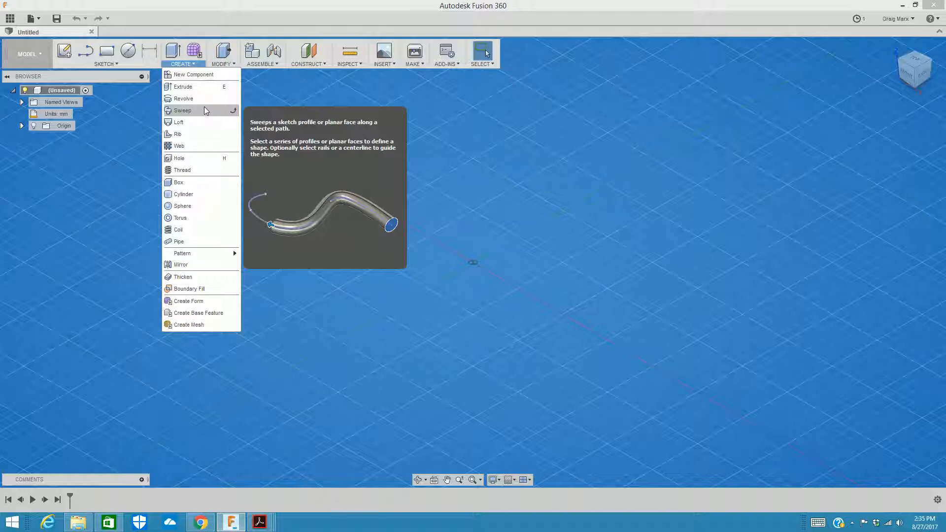
# Step: Start a new sketch on the front origin plane
pyautogui.moveTo(196, 113)
pyautogui.moveTo(191, 87)
pyautogui.click(106, 64)
pyautogui.click(105, 64)
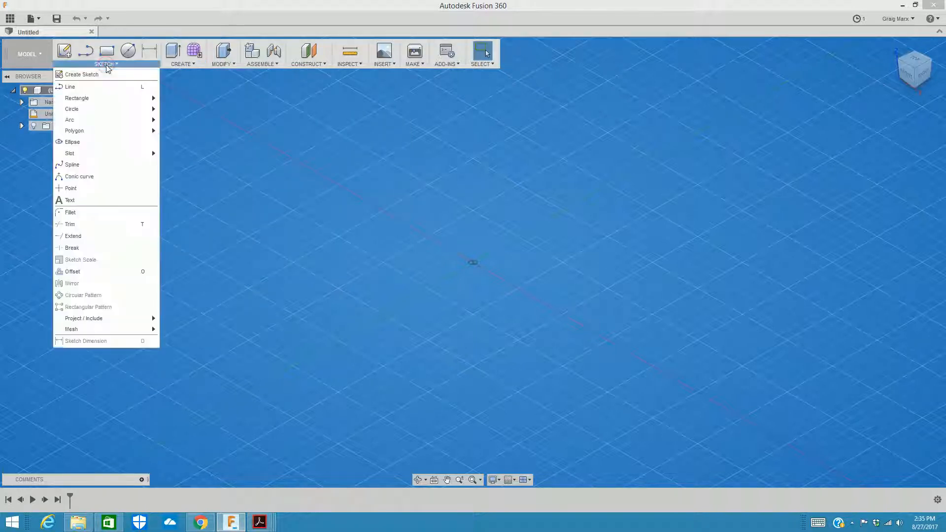
pyautogui.click(75, 77)
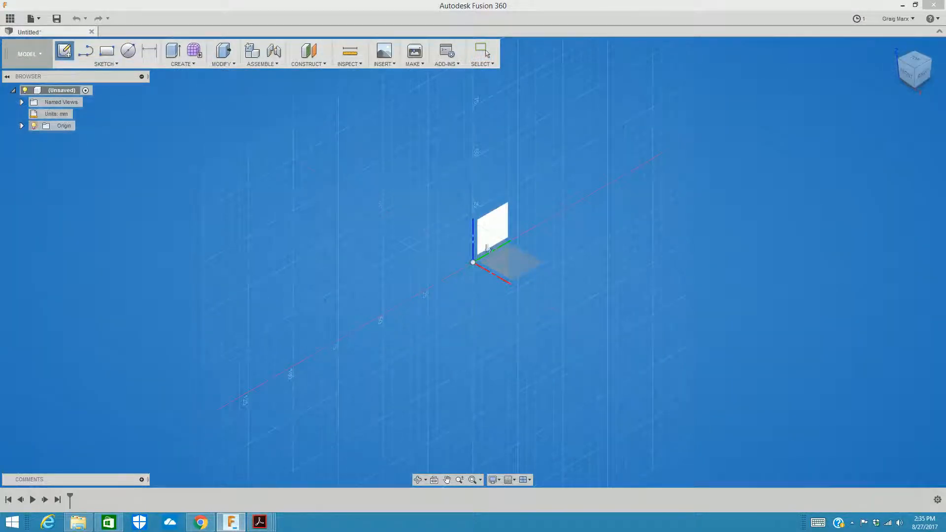
pyautogui.click(494, 254)
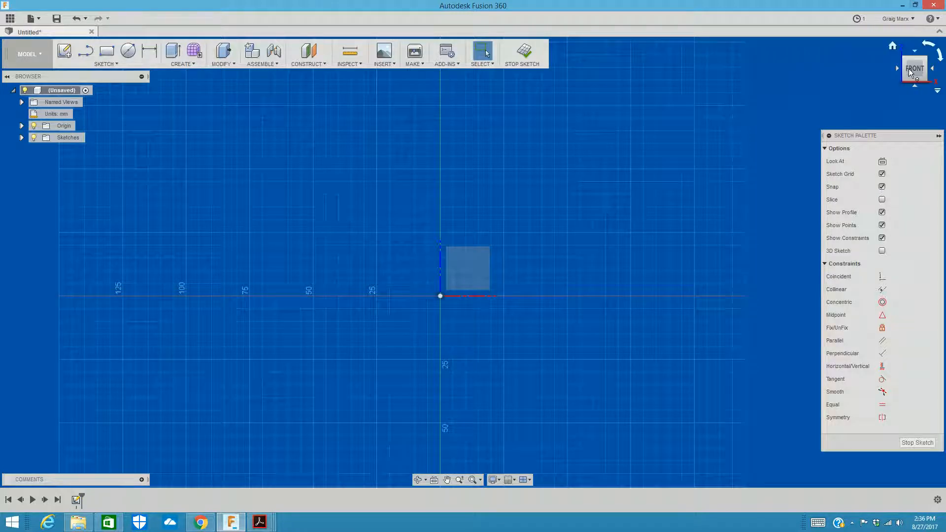
# Step: Sketch a center diameter circle of 150 mm centred on the origin
pyautogui.scroll(-1, 610, 190)
pyautogui.moveTo(610, 190)
pyautogui.mouseDown(button='middle')
pyautogui.moveTo(494, 194)
pyautogui.moveTo(545, 179)
pyautogui.moveTo(516, 206)
pyautogui.moveTo(526, 238)
pyautogui.mouseUp(button='middle')
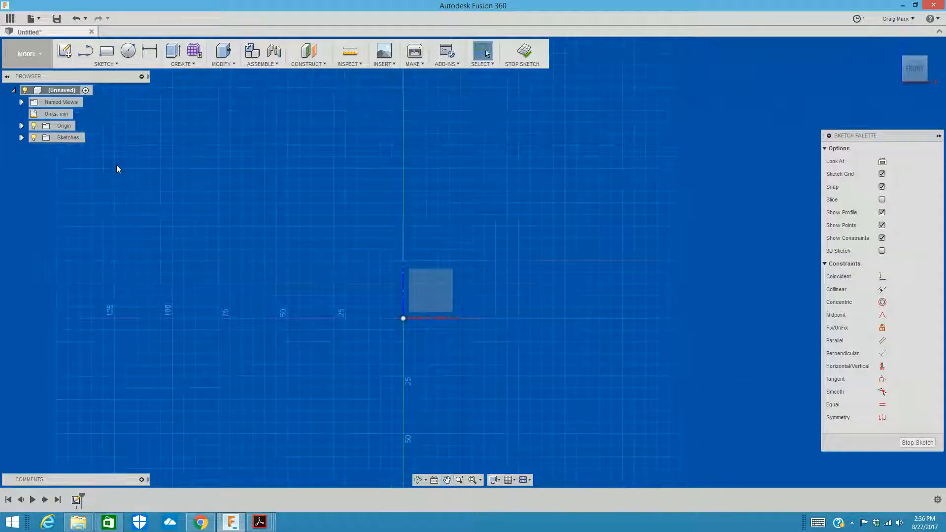
pyautogui.click(105, 66)
pyautogui.moveTo(112, 110)
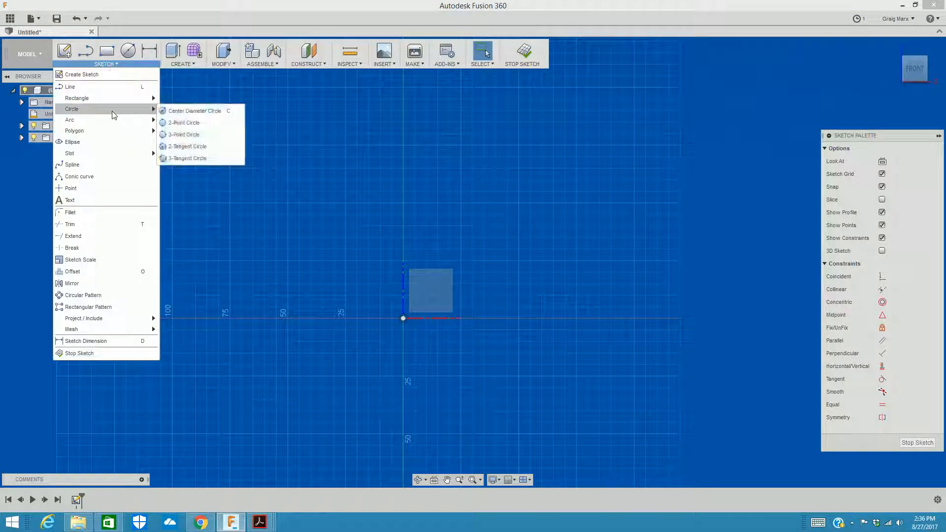
pyautogui.click(207, 111)
pyautogui.click(403, 318)
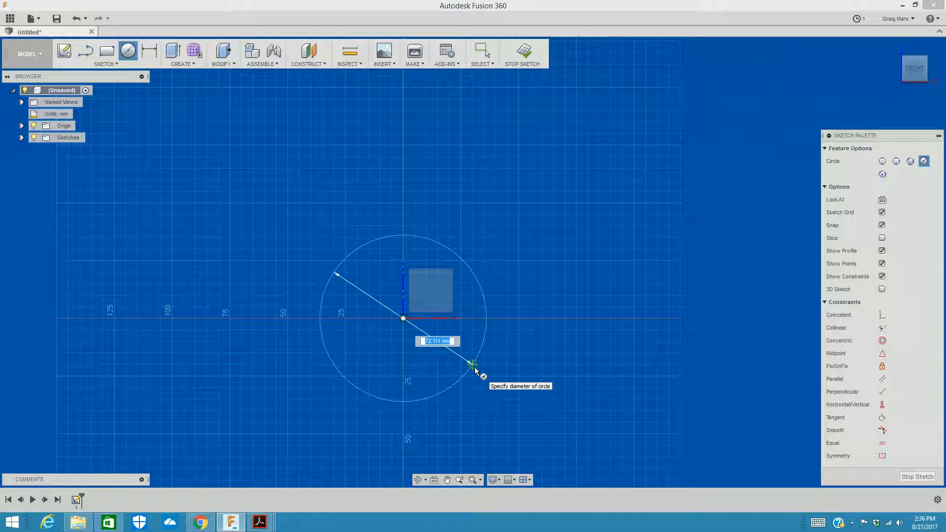
pyautogui.write('150')
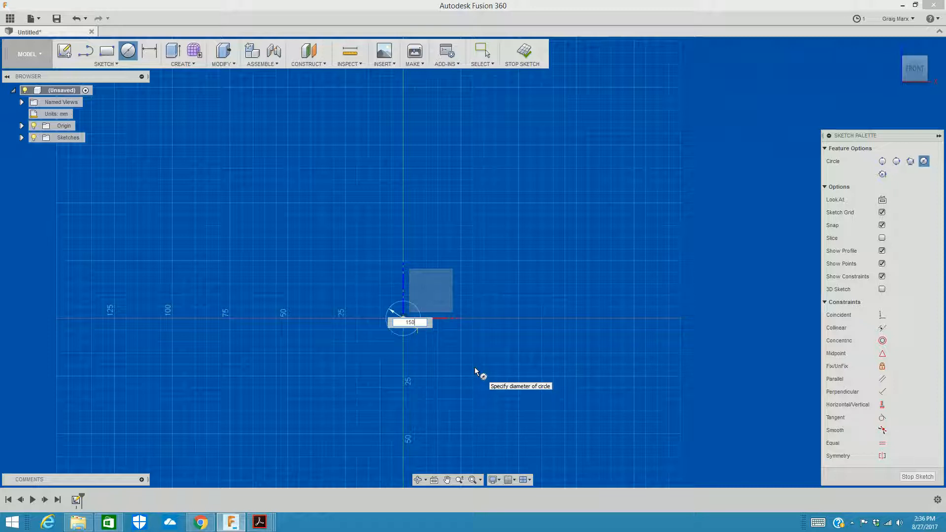
pyautogui.press('Tab')
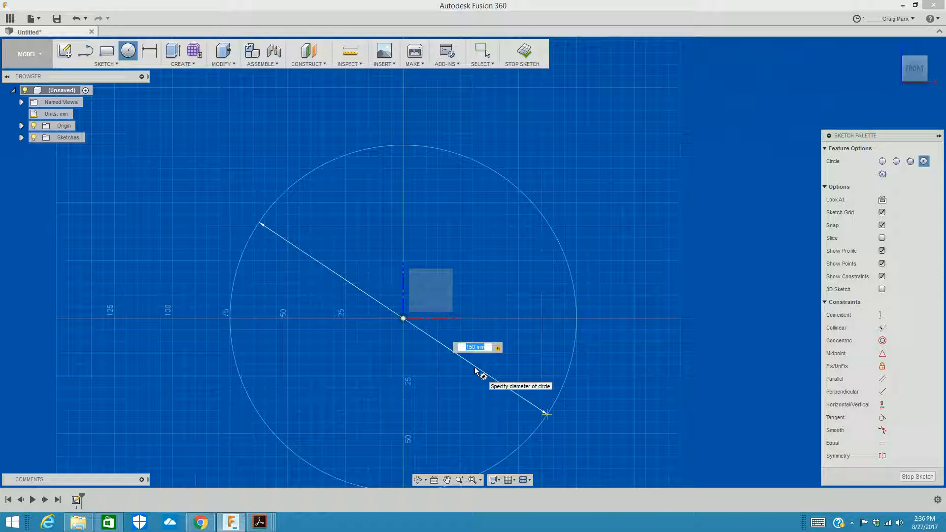
pyautogui.press('Return')
pyautogui.press('Escape')
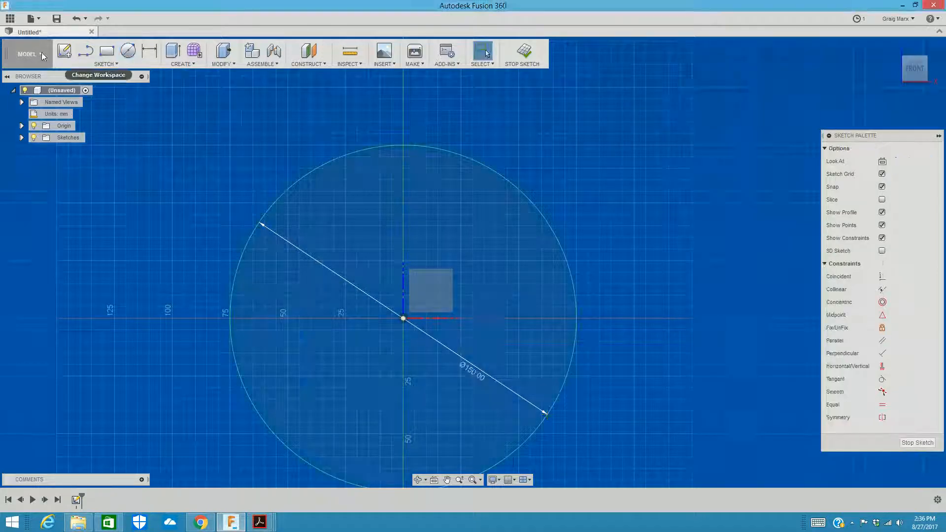
# Step: Offset the 150 mm circle inward by 10 mm to form a concentric inner circle
pyautogui.click(103, 64)
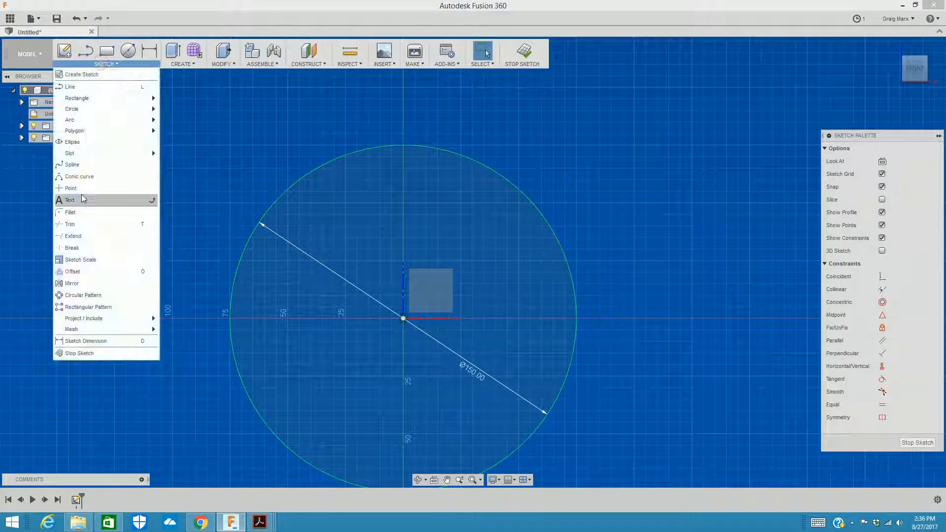
pyautogui.click(68, 272)
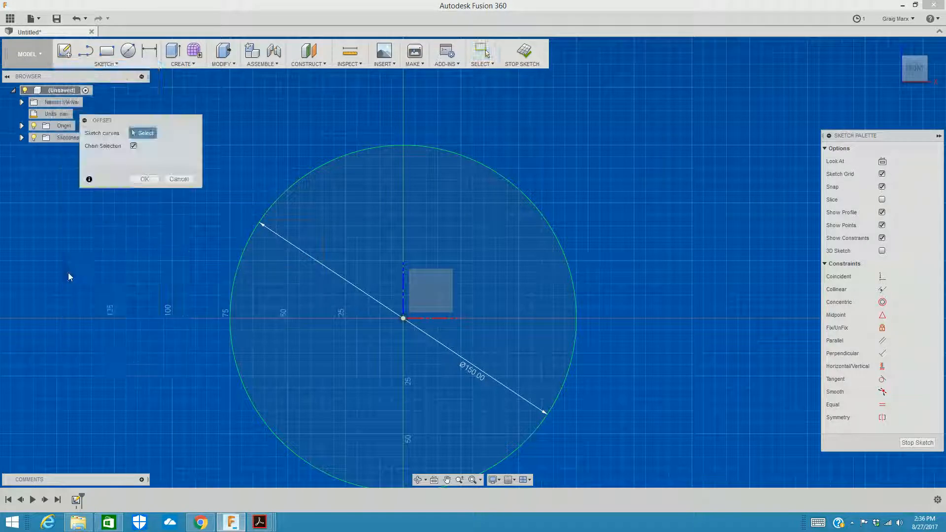
pyautogui.click(315, 170)
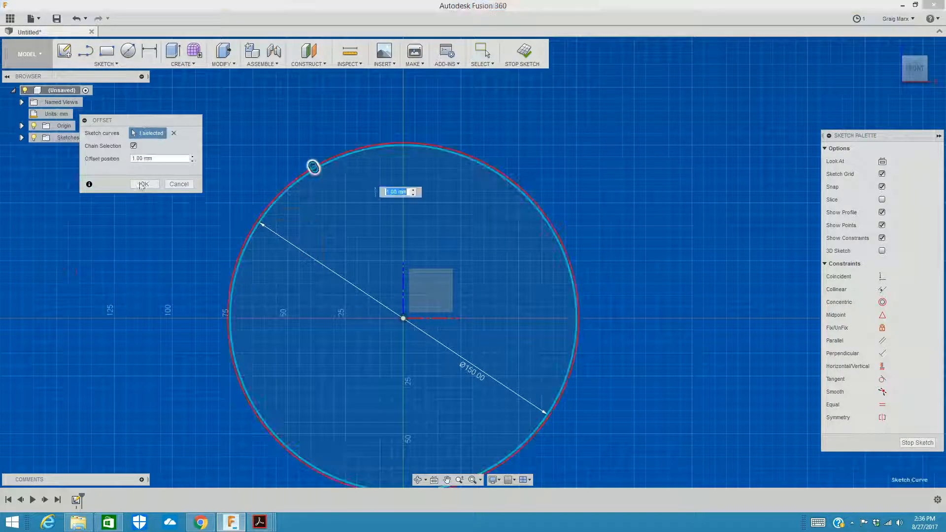
pyautogui.moveTo(313, 166); pyautogui.dragTo(325, 186)
pyautogui.moveTo(327, 189)
pyautogui.mouseDown()
pyautogui.moveTo(331, 200)
pyautogui.moveTo(328, 189)
pyautogui.mouseUp()
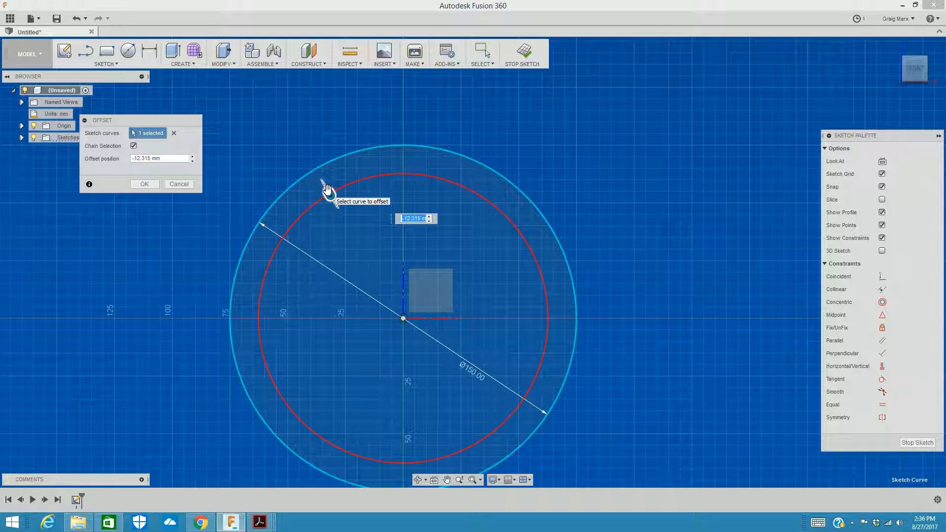
pyautogui.write('-10')
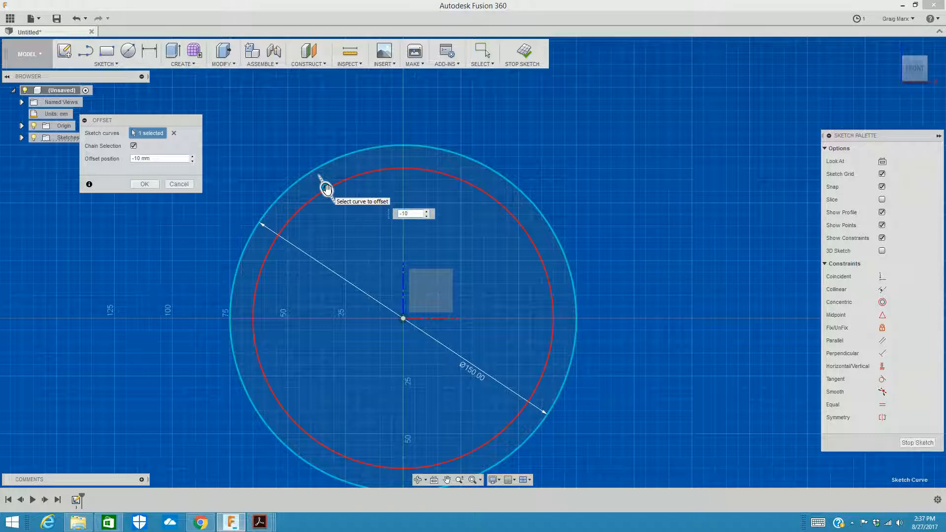
pyautogui.press('Return')
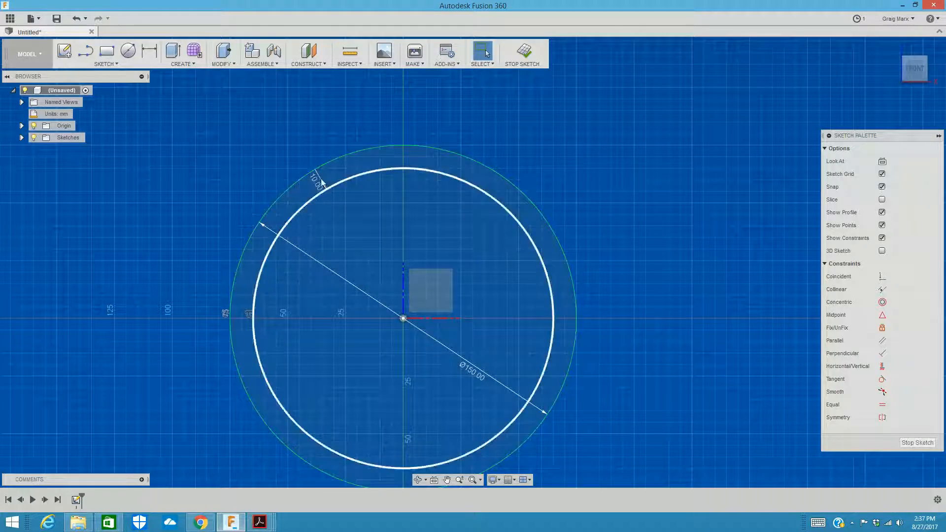
# Step: Start extruding the ring between the two circles as a new body, pulling it to a distance of -45 mm
pyautogui.click(173, 55)
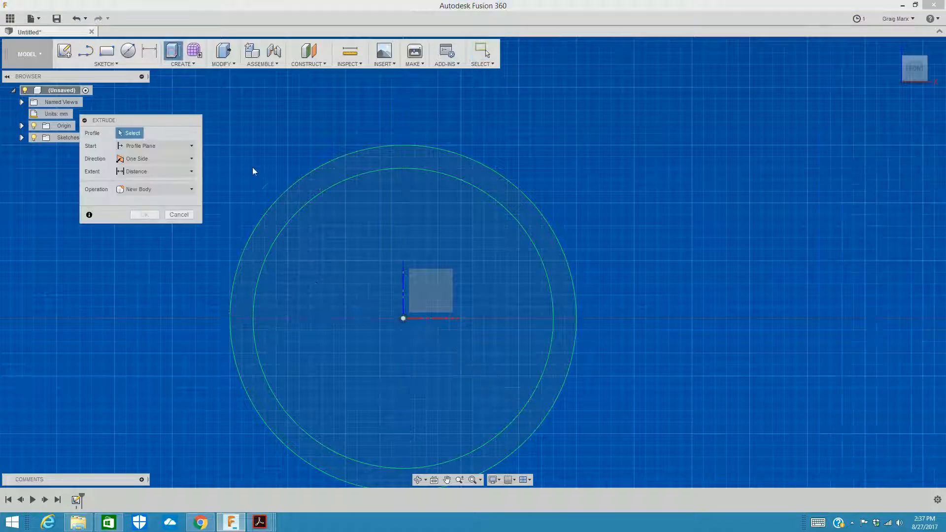
pyautogui.click(287, 199)
pyautogui.click(926, 86)
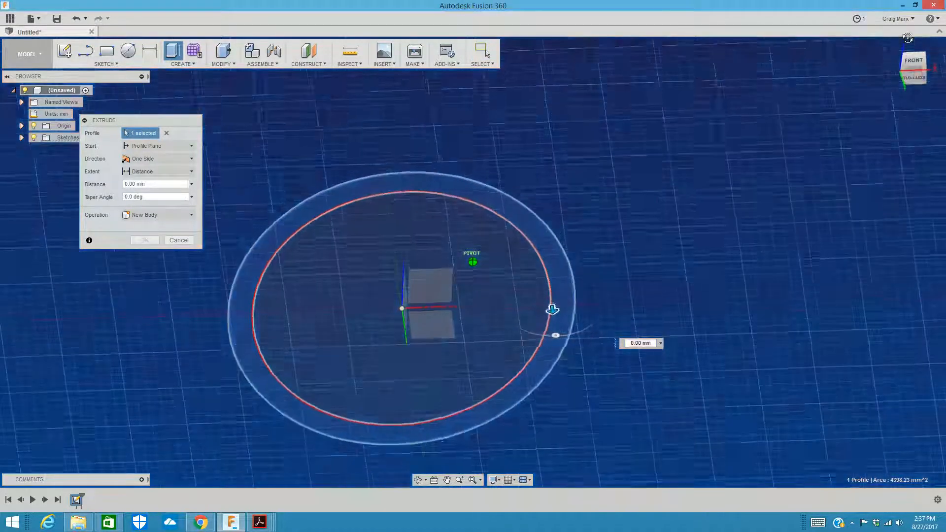
pyautogui.moveTo(552, 300); pyautogui.dragTo(540, 203)
pyautogui.click(915, 69)
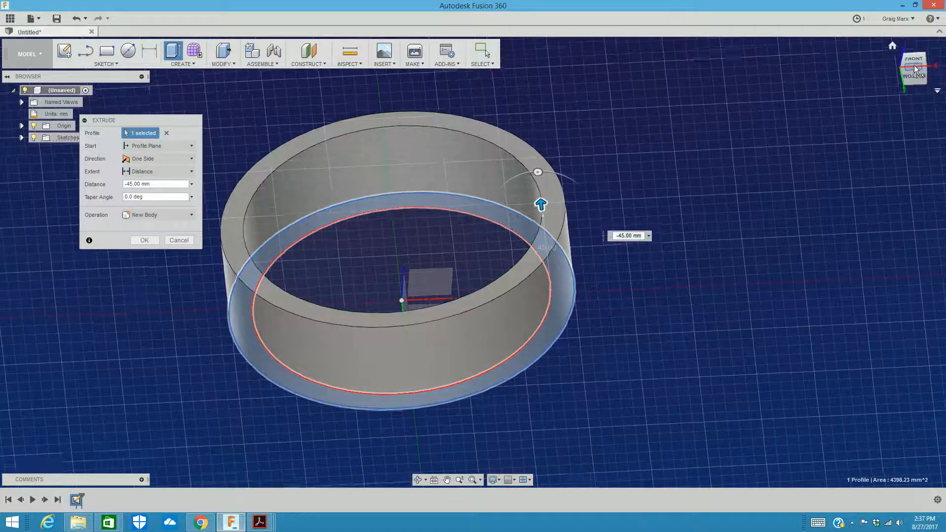
pyautogui.moveTo(915, 71); pyautogui.dragTo(890, 53)
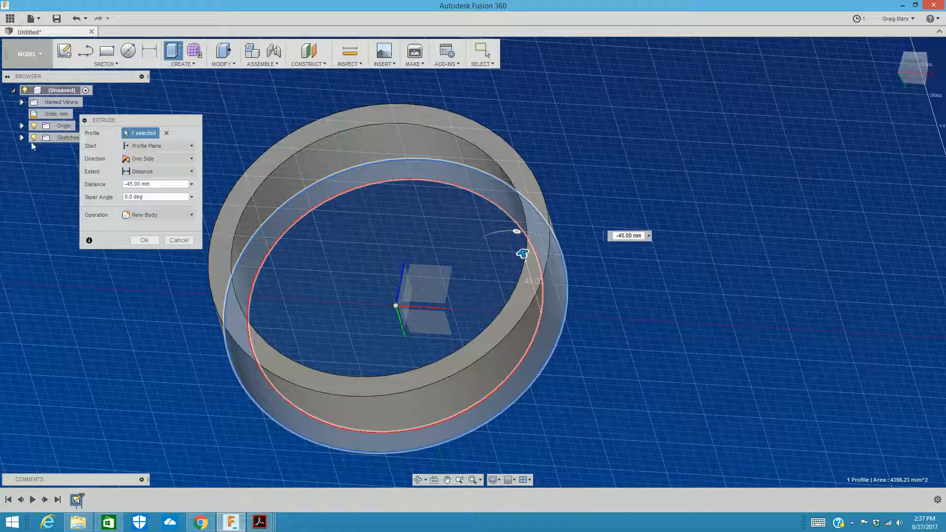
# Step: Expand the Sketches folder and toggle the ring sketch's visibility while the extrusion is still open
pyautogui.click(33, 140)
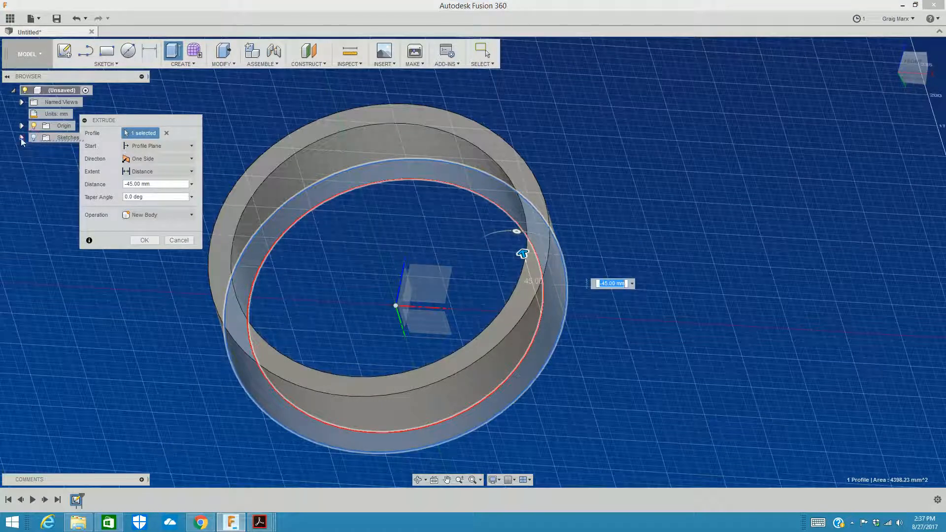
pyautogui.click(21, 137)
pyautogui.click(42, 149)
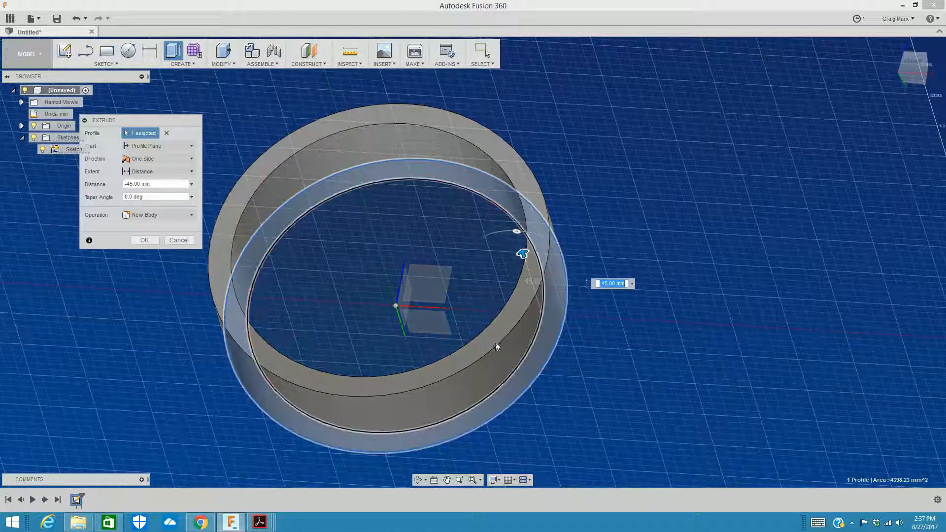
# Step: Extend the ring's extrusion to a distance of -150 mm and complete it as a new body
pyautogui.moveTo(913, 73); pyautogui.dragTo(906, 75)
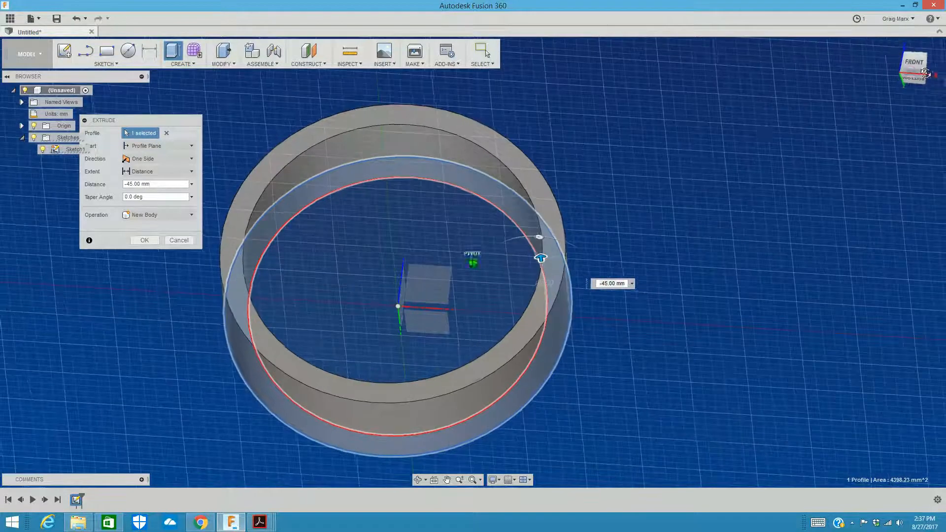
pyautogui.moveTo(541, 260); pyautogui.dragTo(615, 186)
pyautogui.moveTo(912, 79); pyautogui.dragTo(911, 68)
pyautogui.scroll(-3, 715, 192)
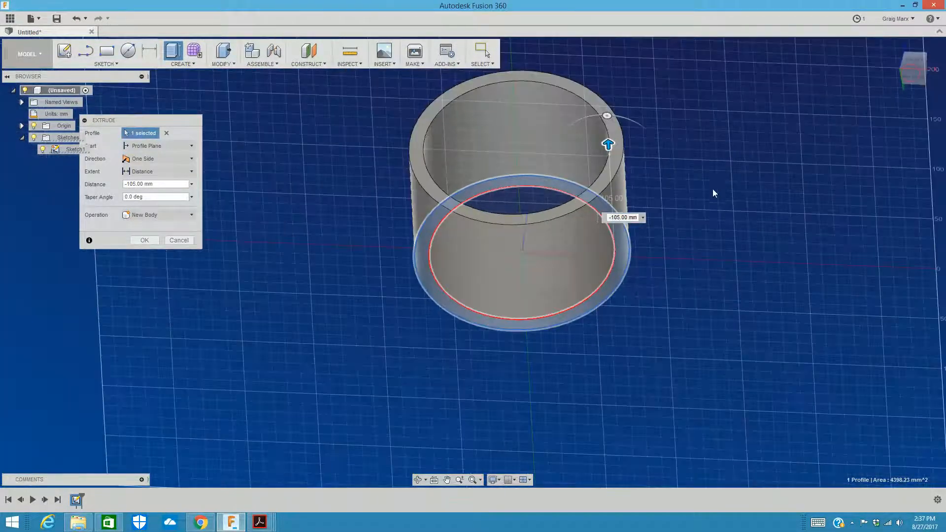
pyautogui.click(912, 70)
pyautogui.moveTo(920, 81); pyautogui.dragTo(919, 66)
pyautogui.scroll(-1, 685, 147)
pyautogui.moveTo(675, 144); pyautogui.dragTo(619, 221, button='middle')
pyautogui.moveTo(915, 81); pyautogui.dragTo(914, 65)
pyautogui.moveTo(563, 159); pyautogui.dragTo(564, 103)
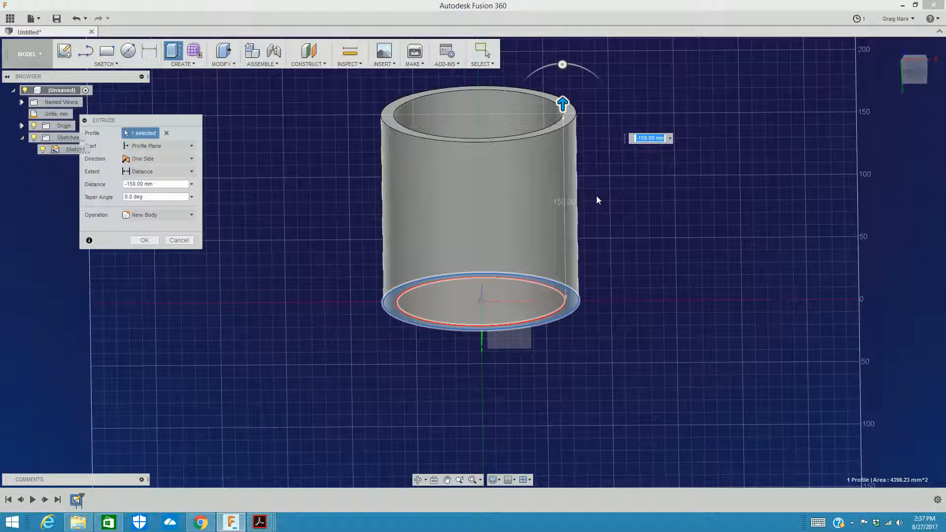
pyautogui.moveTo(819, 109); pyautogui.dragTo(798, 164, button='middle')
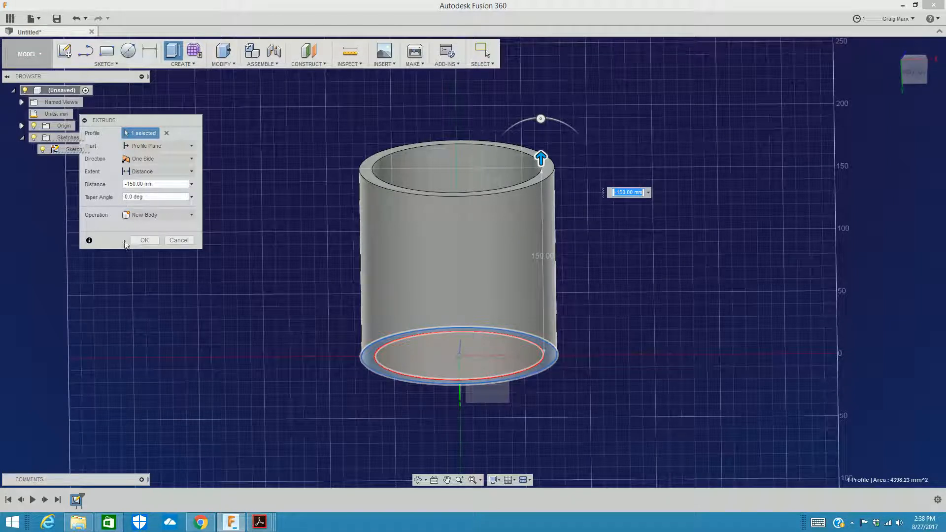
pyautogui.click(140, 242)
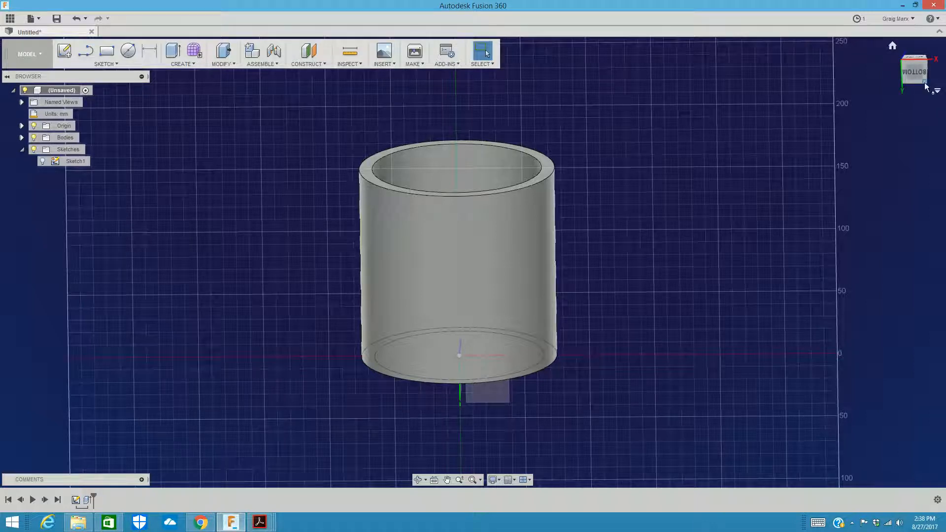
# Step: Examine the hollow cylinder from several angles, including its open end, side wall and a close-up of the rim
pyautogui.keyDown('shift'); pyautogui.moveTo(920, 84); pyautogui.dragTo(916, 112, button='middle'); pyautogui.keyUp('shift')
pyautogui.moveTo(916, 113)
pyautogui.mouseDown()
pyautogui.moveTo(916, 136)
pyautogui.moveTo(914, 63)
pyautogui.moveTo(916, 129)
pyautogui.moveTo(915, 64)
pyautogui.moveTo(916, 104)
pyautogui.mouseUp()
pyautogui.keyDown('shift'); pyautogui.moveTo(662, 148); pyautogui.dragTo(662, 173, button='middle'); pyautogui.keyUp('shift')
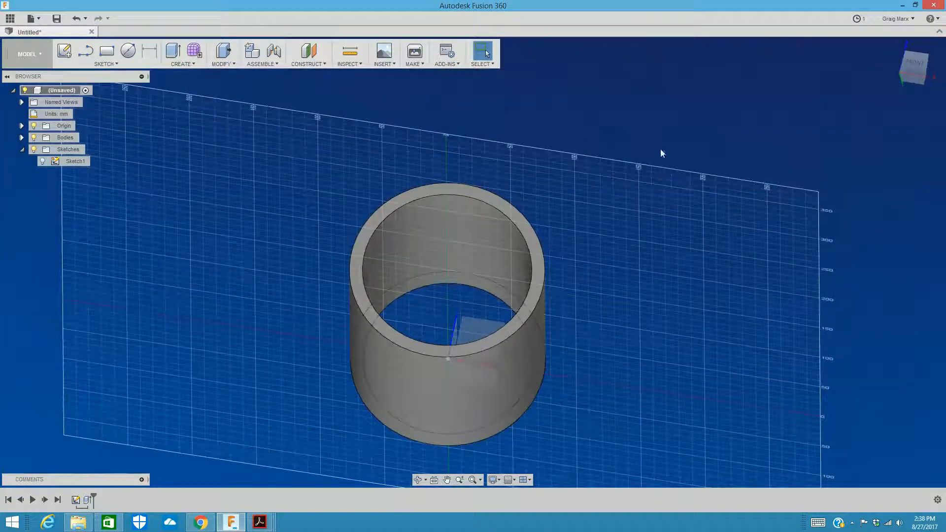
pyautogui.click(910, 74)
pyautogui.moveTo(914, 71)
pyautogui.mouseDown()
pyautogui.moveTo(910, 95)
pyautogui.moveTo(916, 73)
pyautogui.mouseUp()
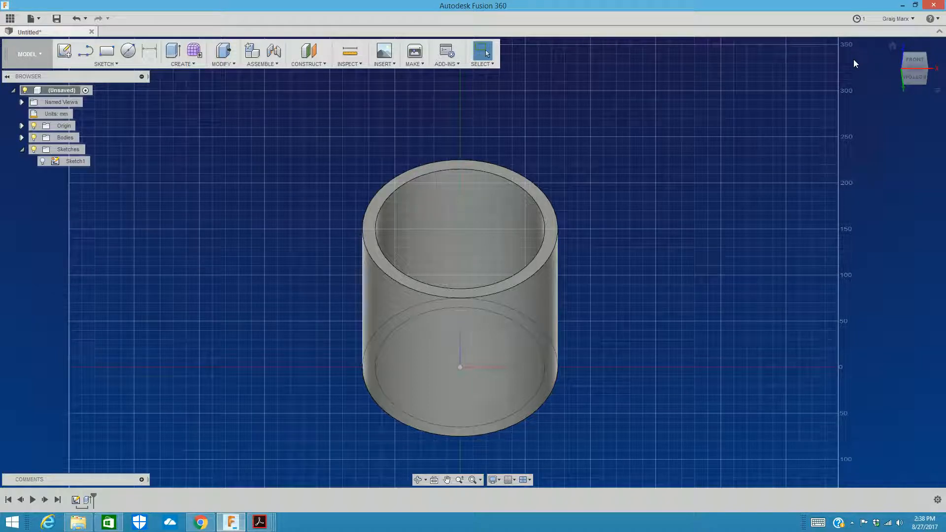
pyautogui.moveTo(914, 66); pyautogui.dragTo(912, 82)
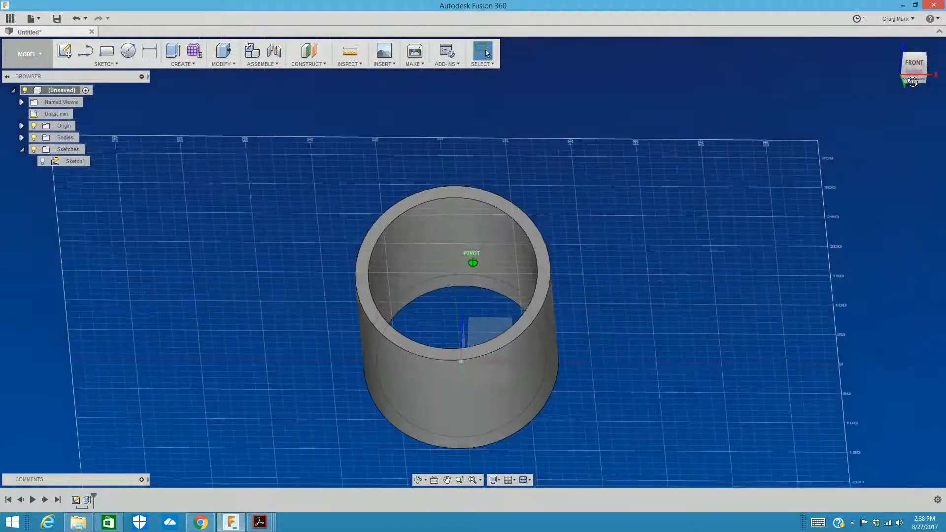
pyautogui.click(914, 76)
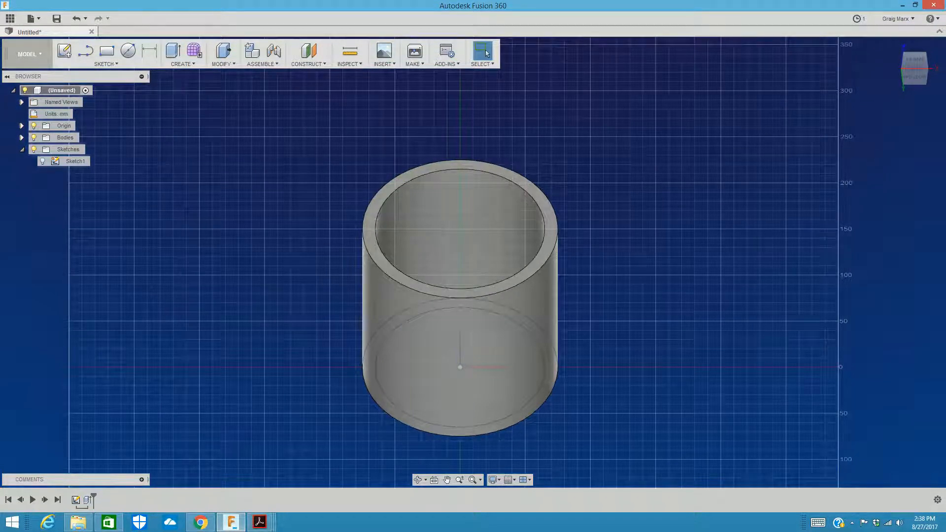
pyautogui.click(912, 77)
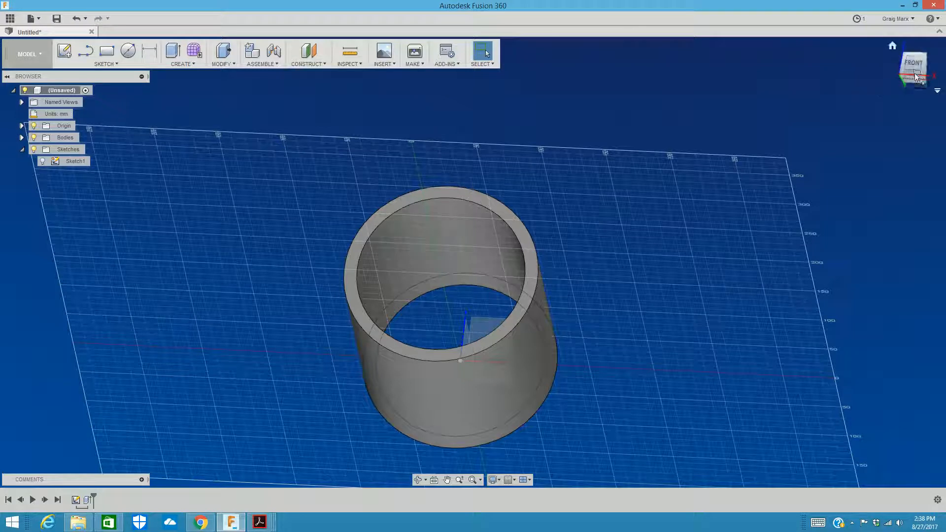
pyautogui.keyDown('shift'); pyautogui.moveTo(899, 47); pyautogui.dragTo(887, 34, button='middle'); pyautogui.keyUp('shift')
pyautogui.moveTo(888, 34)
pyautogui.mouseDown()
pyautogui.moveTo(828, 162)
pyautogui.moveTo(714, 296)
pyautogui.moveTo(590, 512)
pyautogui.moveTo(611, 444)
pyautogui.moveTo(606, 403)
pyautogui.moveTo(603, 463)
pyautogui.moveTo(609, 335)
pyautogui.mouseUp()
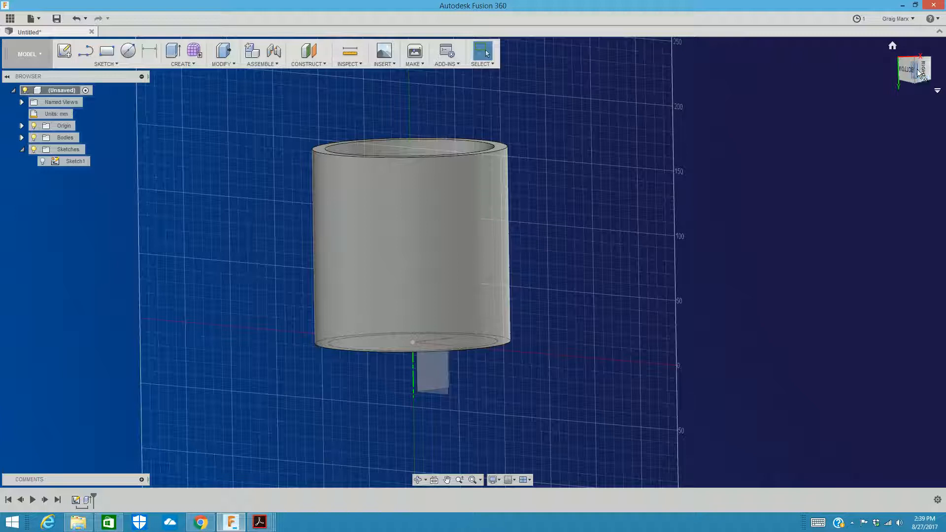
pyautogui.click(914, 72)
pyautogui.moveTo(908, 70)
pyautogui.mouseDown()
pyautogui.moveTo(915, 102)
pyautogui.moveTo(915, 65)
pyautogui.mouseUp()
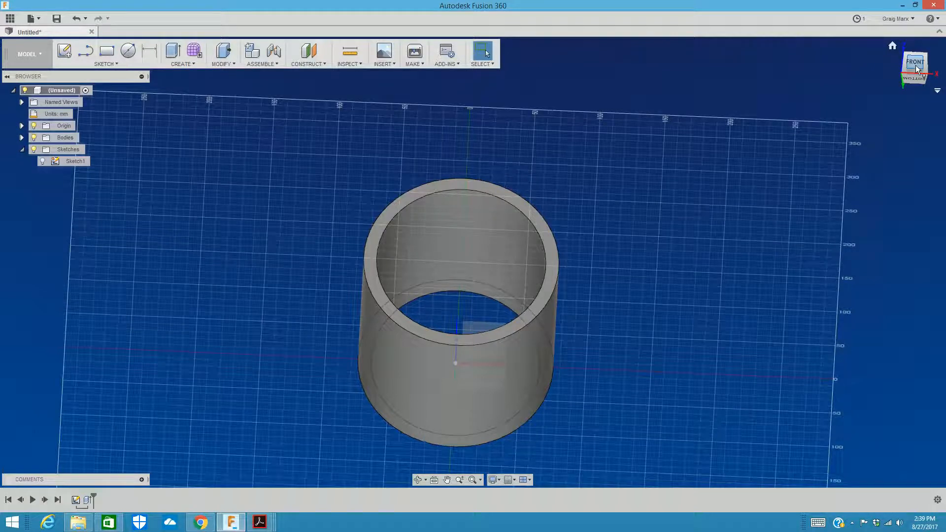
pyautogui.moveTo(914, 80); pyautogui.dragTo(914, 69)
pyautogui.moveTo(556, 231)
pyautogui.keyDown('shift'); pyautogui.mouseDown(button='middle')
pyautogui.moveTo(546, 197)
pyautogui.moveTo(497, 260)
pyautogui.mouseUp(button='middle'); pyautogui.keyUp('shift')
pyautogui.scroll(10, 433, 220)
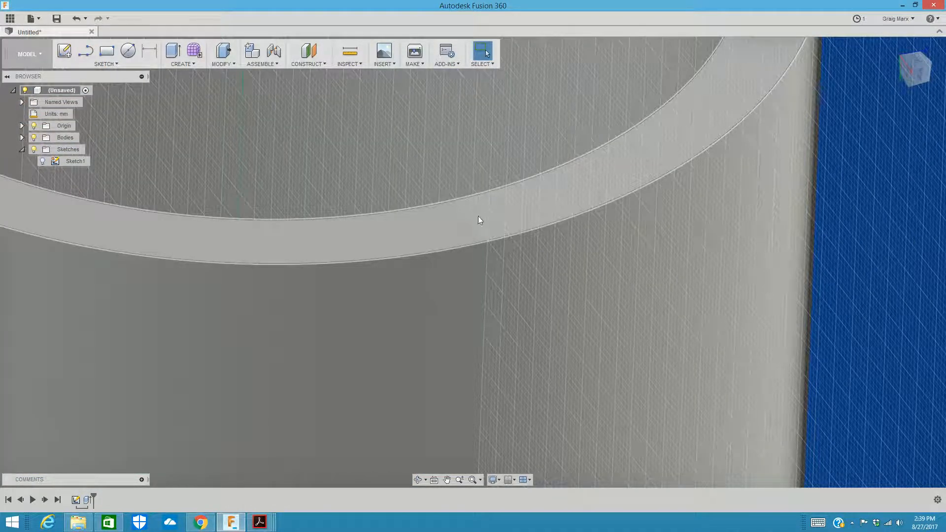
# Step: Start an offset construction plane from the XY origin plane, which runs lengthwise through the hollow cylinder
pyautogui.scroll(-8, 689, 207)
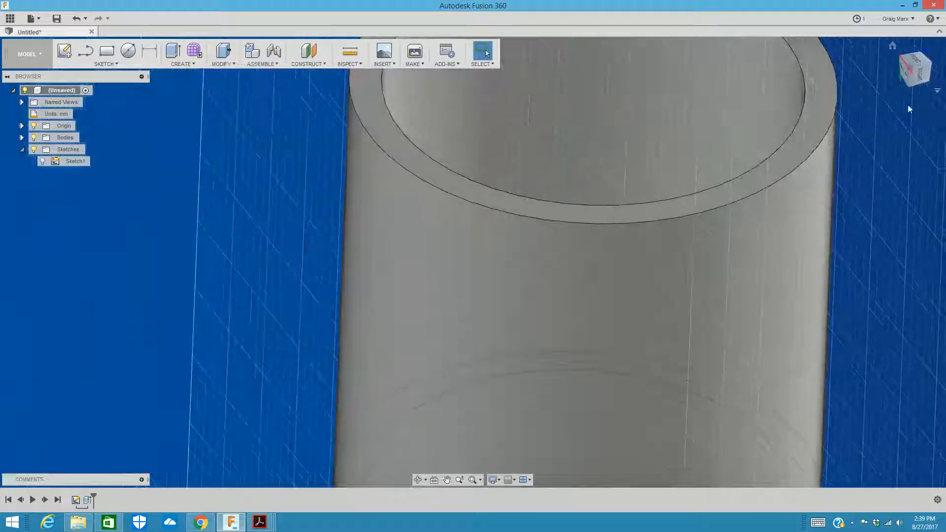
pyautogui.keyDown('shift'); pyautogui.moveTo(472, 262); pyautogui.dragTo(492, 231, button='middle'); pyautogui.keyUp('shift')
pyautogui.moveTo(640, 105)
pyautogui.keyDown('shift'); pyautogui.mouseDown(button='middle')
pyautogui.moveTo(687, 130)
pyautogui.moveTo(704, 79)
pyautogui.mouseUp(button='middle'); pyautogui.keyUp('shift')
pyautogui.click(322, 65)
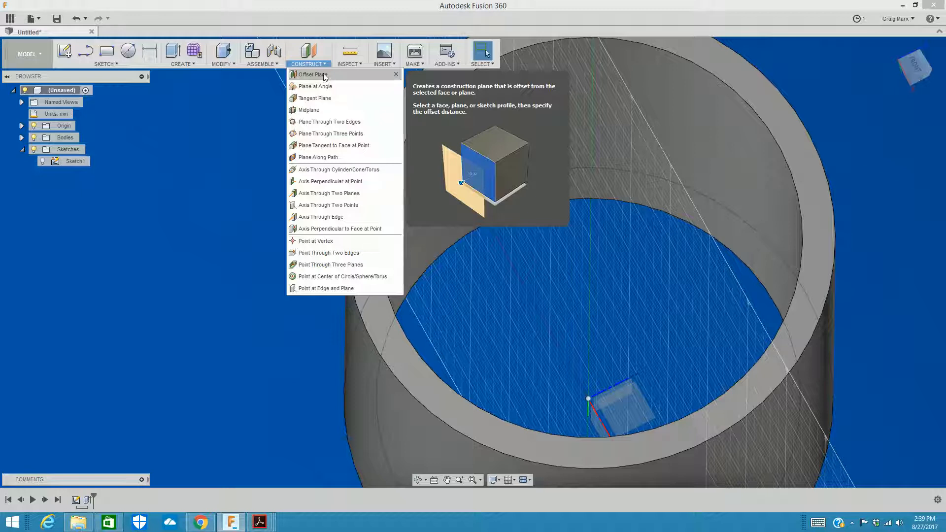
pyautogui.click(325, 75)
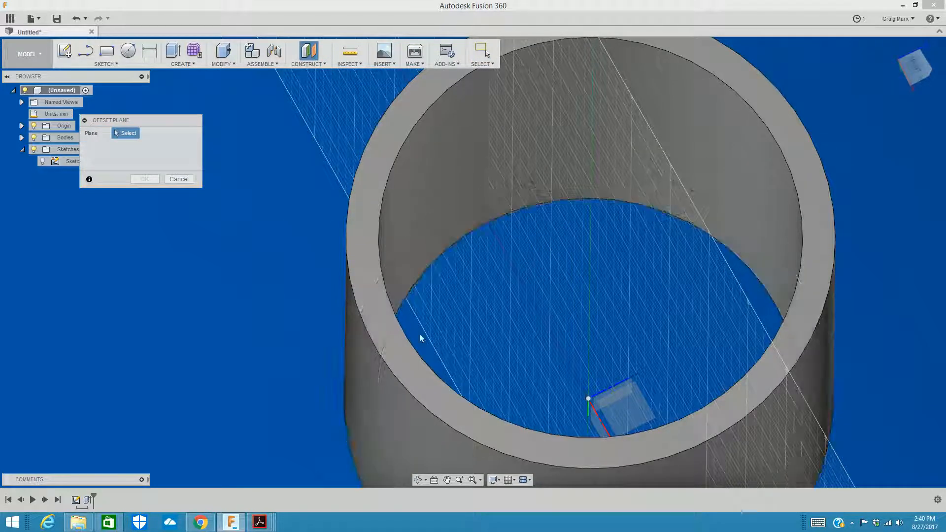
pyautogui.moveTo(907, 80)
pyautogui.mouseDown()
pyautogui.moveTo(926, 73)
pyautogui.moveTo(911, 59)
pyautogui.mouseUp()
pyautogui.scroll(-3, 719, 318)
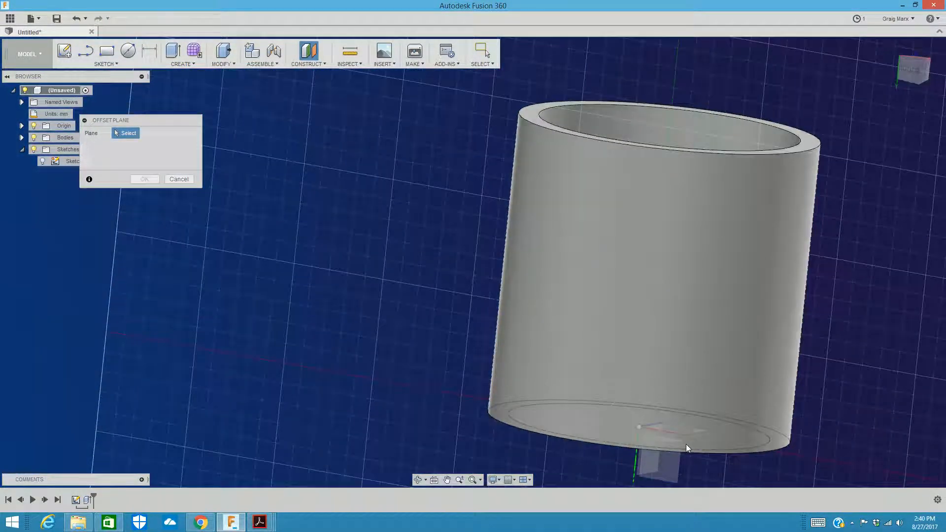
pyautogui.click(659, 464)
pyautogui.moveTo(911, 71); pyautogui.dragTo(837, 75)
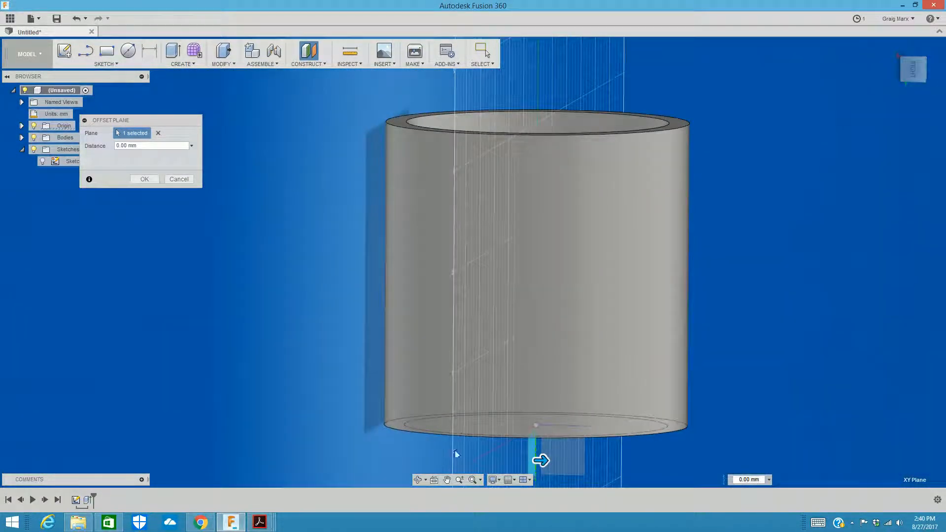
# Step: Offset the construction plane 70 mm from the cylinder's centre so it passes through the wall, and create it
pyautogui.moveTo(542, 461); pyautogui.dragTo(679, 460)
pyautogui.keyDown('shift'); pyautogui.moveTo(679, 460); pyautogui.dragTo(679, 333, button='middle'); pyautogui.keyUp('shift')
pyautogui.moveTo(910, 51); pyautogui.dragTo(911, 37)
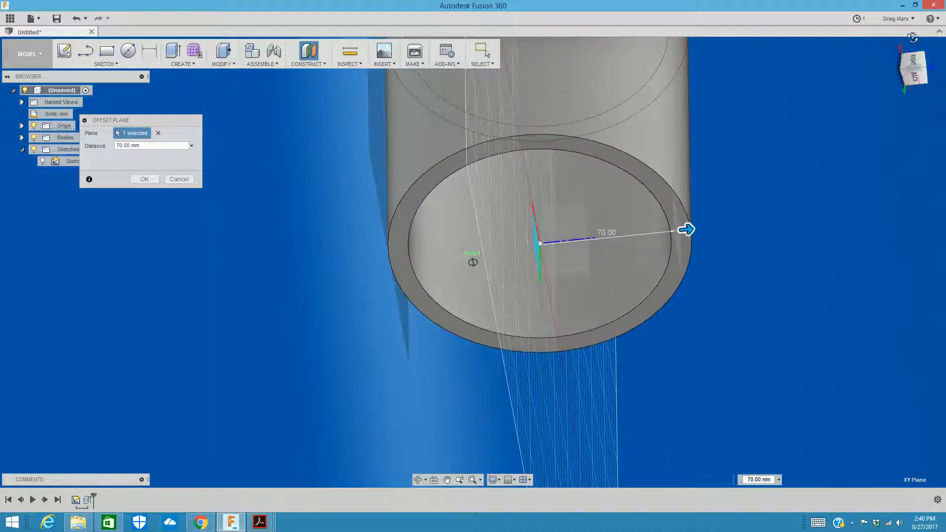
pyautogui.scroll(-3, 591, 340)
pyautogui.scroll(6, 628, 305)
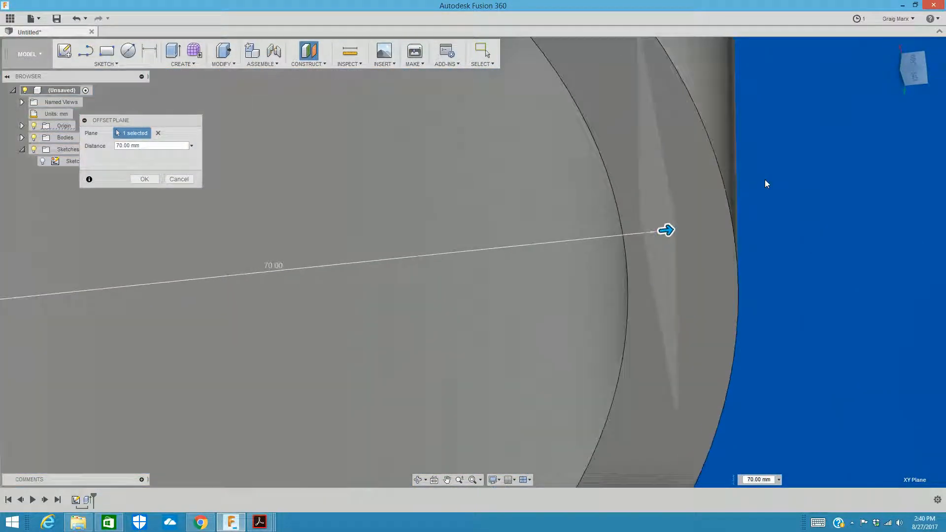
pyautogui.click(916, 73)
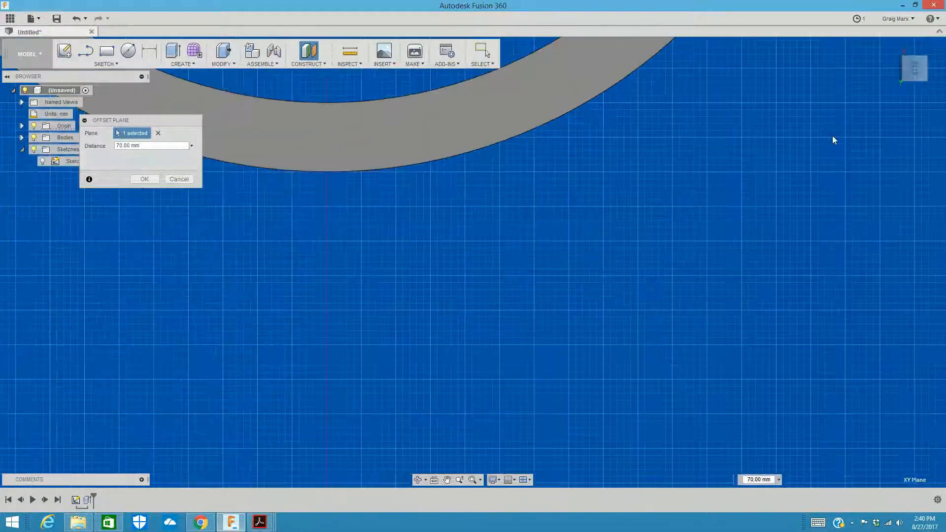
pyautogui.scroll(4, 689, 106)
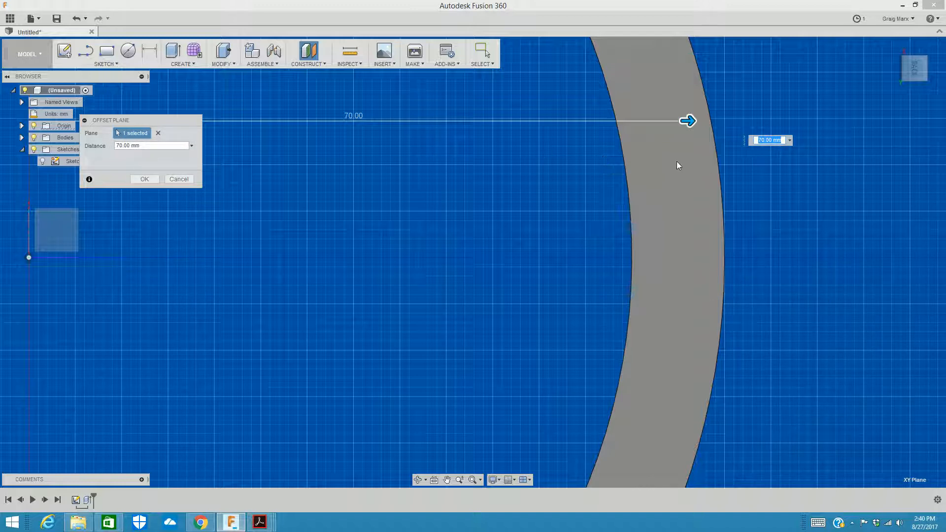
pyautogui.click(145, 179)
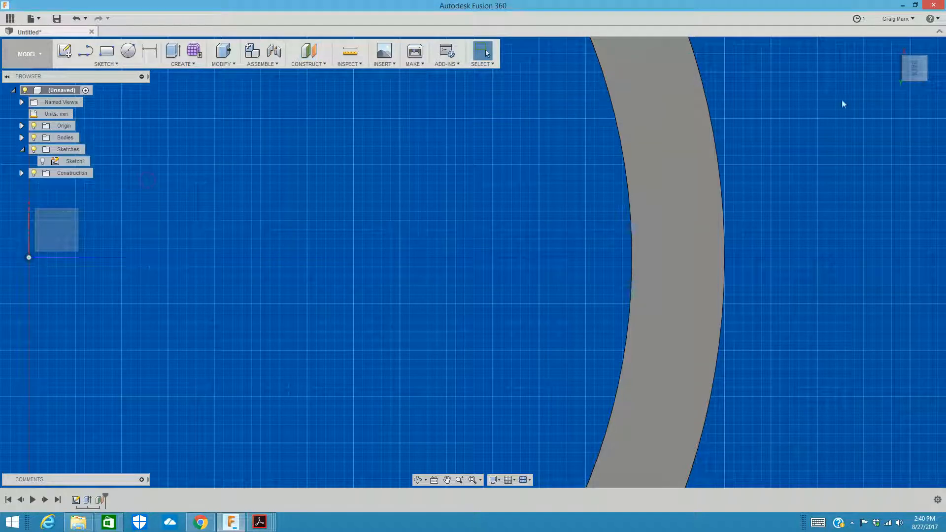
# Step: Create a new sketch on the offset construction plane inside the cylinder wall
pyautogui.moveTo(907, 73); pyautogui.dragTo(893, 82)
pyautogui.scroll(-5, 613, 192)
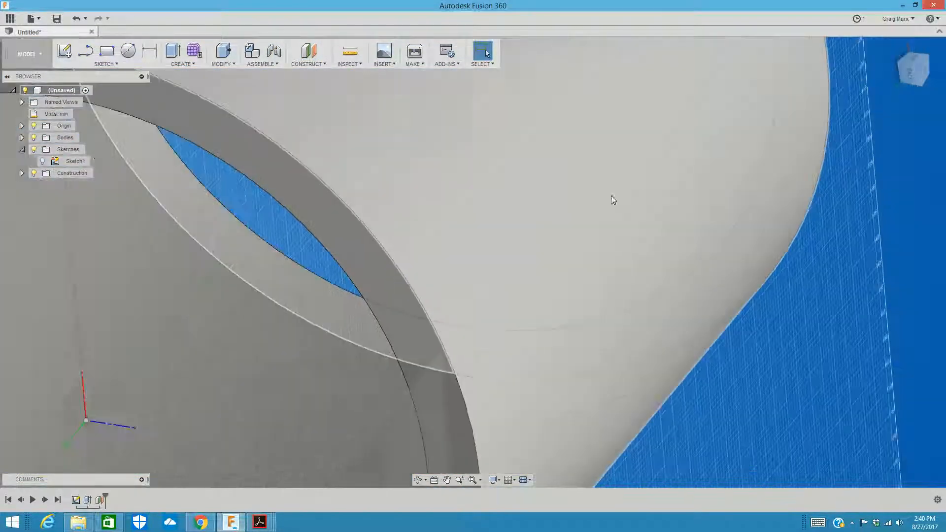
pyautogui.scroll(-3, 648, 176)
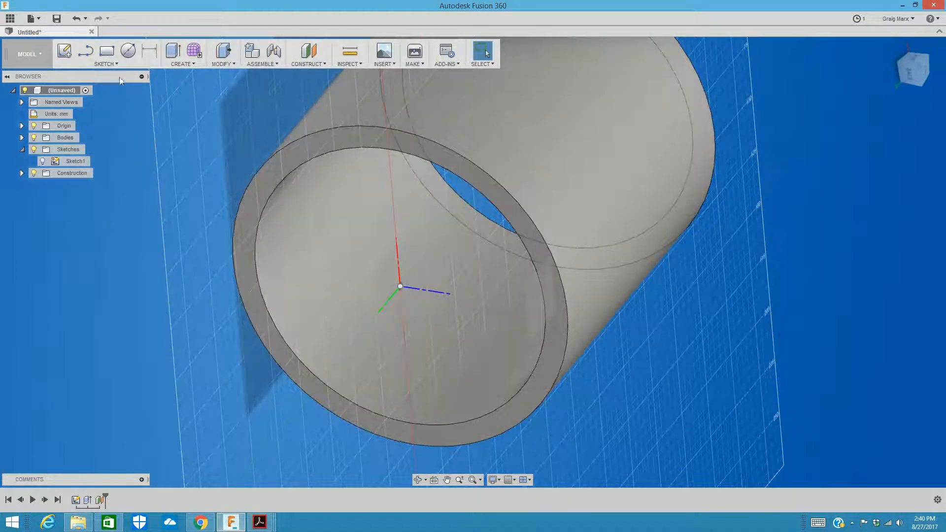
pyautogui.click(100, 64)
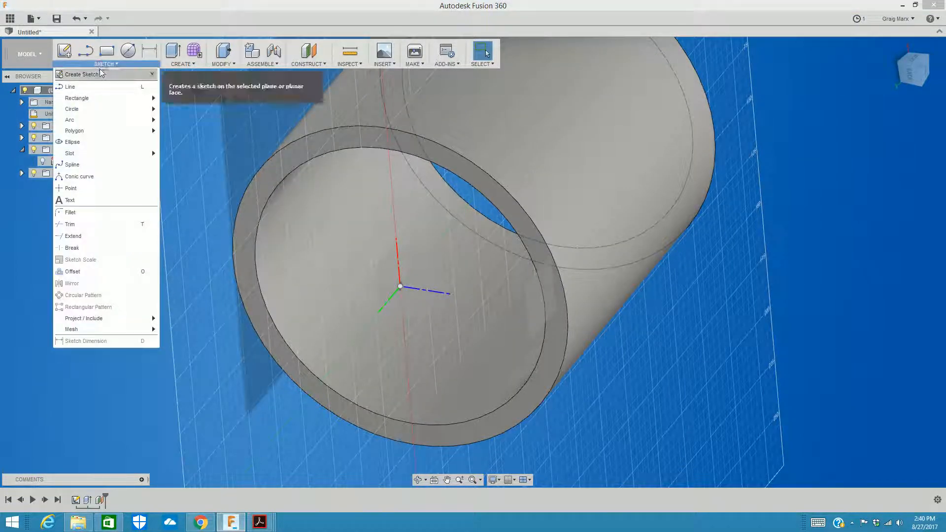
pyautogui.click(94, 74)
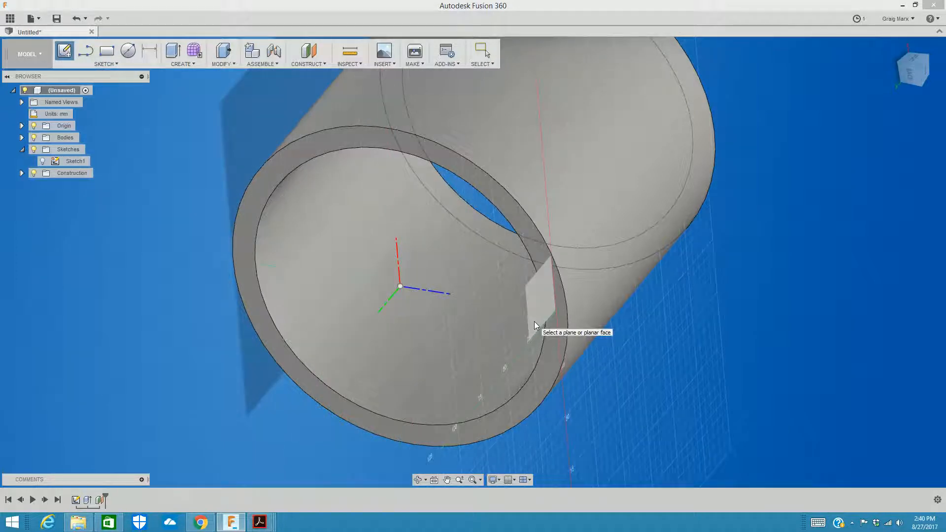
pyautogui.click(534, 325)
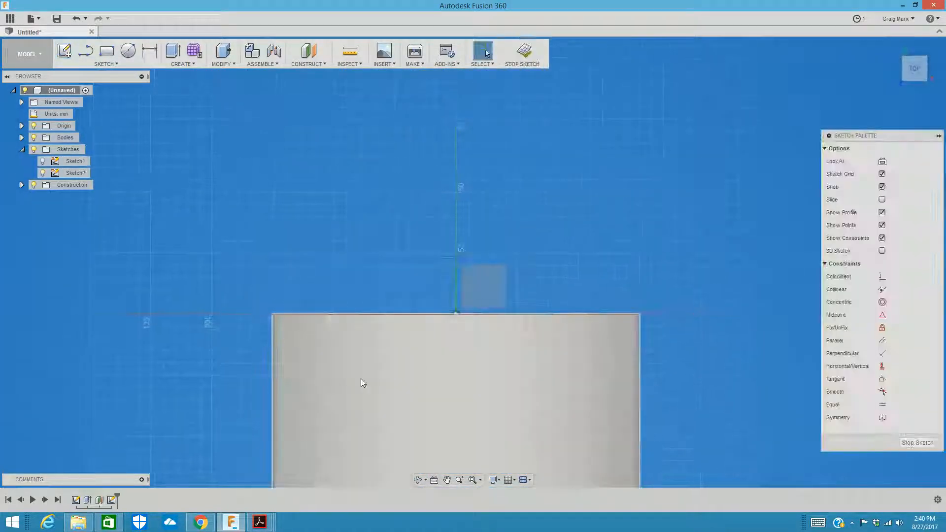
# Step: Expand the Construction folder in the browser to check the offset plane while viewing the whole cylinder side
pyautogui.scroll(-1, 490, 345)
pyautogui.scroll(5, 487, 338)
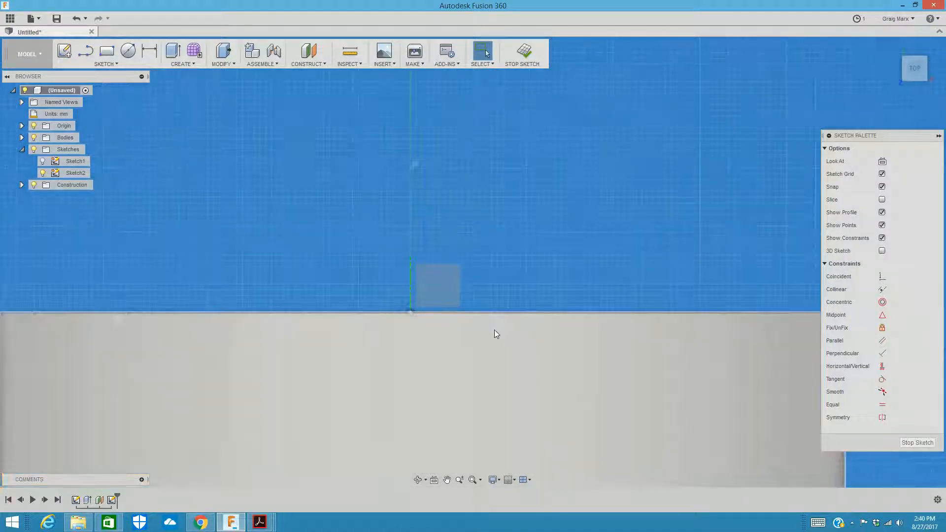
pyautogui.scroll(-2, 453, 342)
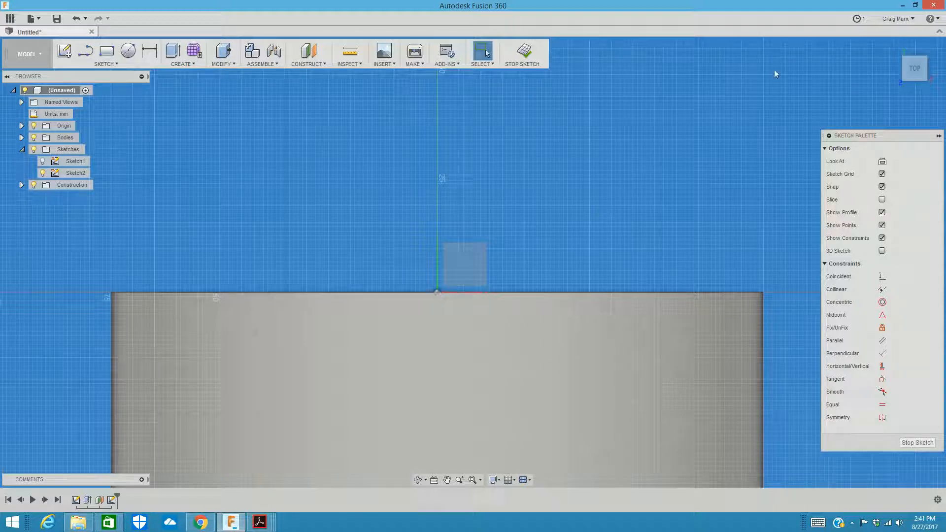
pyautogui.moveTo(616, 197); pyautogui.dragTo(632, 70, button='middle')
pyautogui.scroll(1, 442, 242)
pyautogui.scroll(-2, 443, 246)
pyautogui.moveTo(445, 255); pyautogui.dragTo(449, 179, button='middle')
pyautogui.scroll(1, 443, 216)
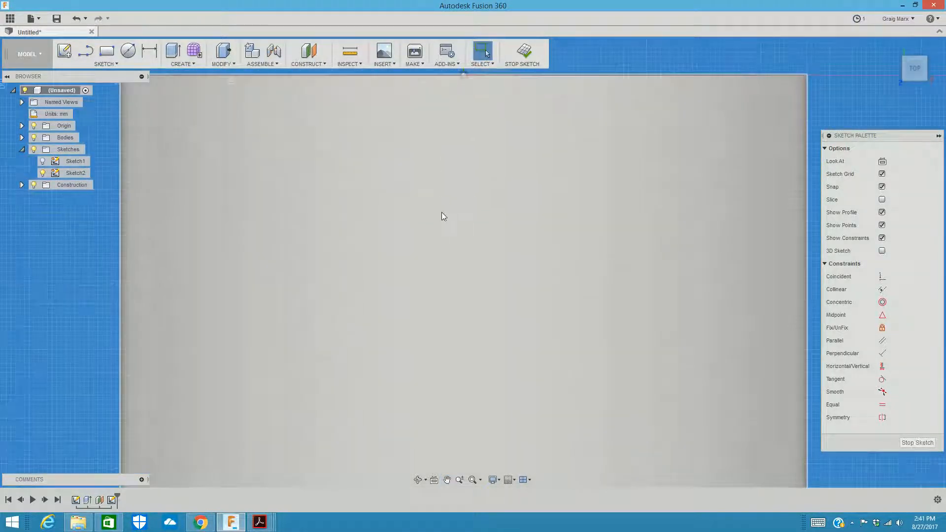
pyautogui.scroll(-1, 439, 226)
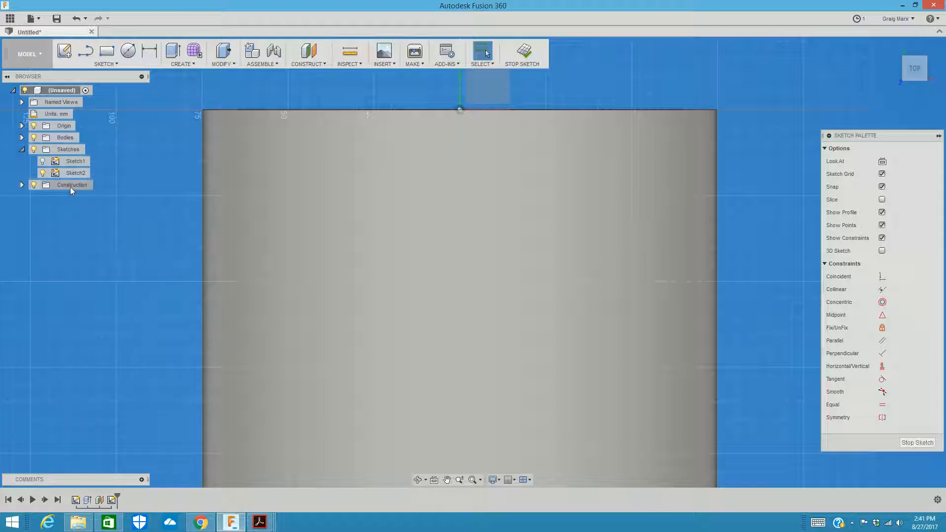
pyautogui.click(22, 185)
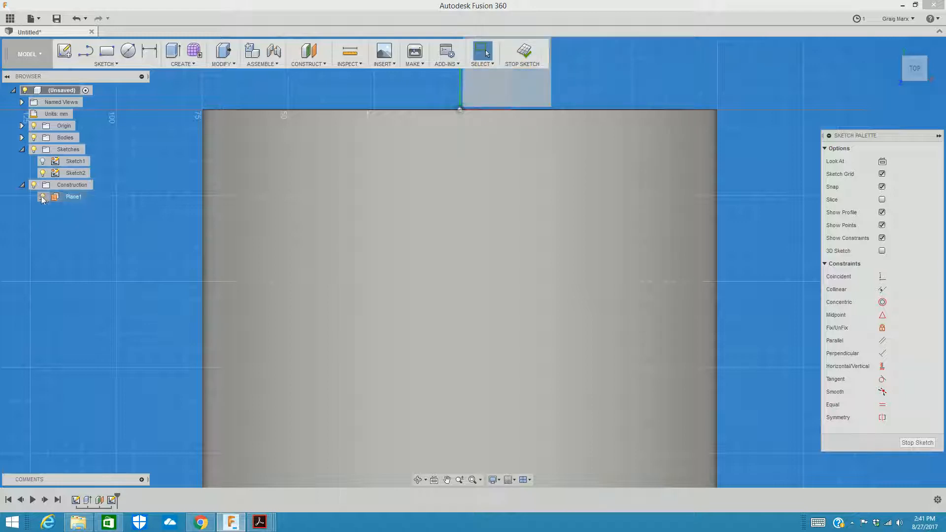
pyautogui.scroll(-2, 570, 130)
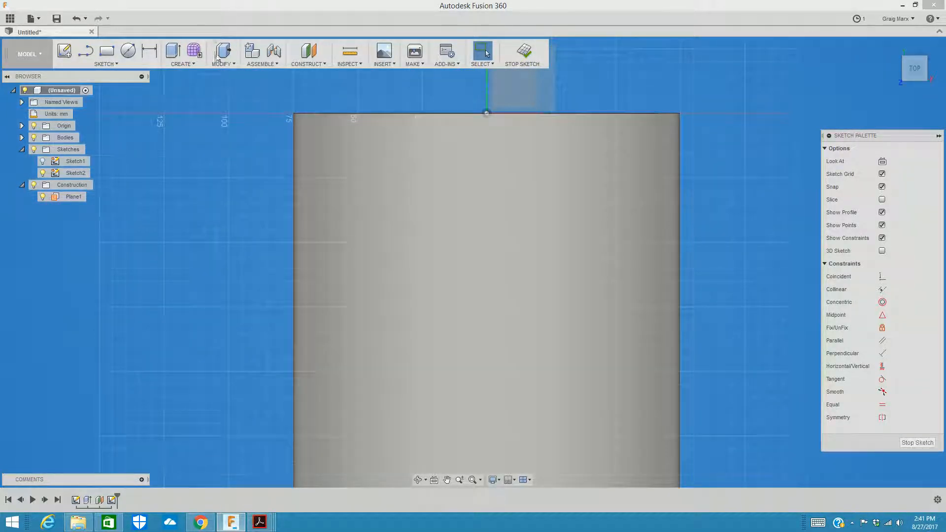
# Step: Sketch a horizontal ellipse centred on the cylinder's axis, a short distance below its upper edge
pyautogui.click(108, 65)
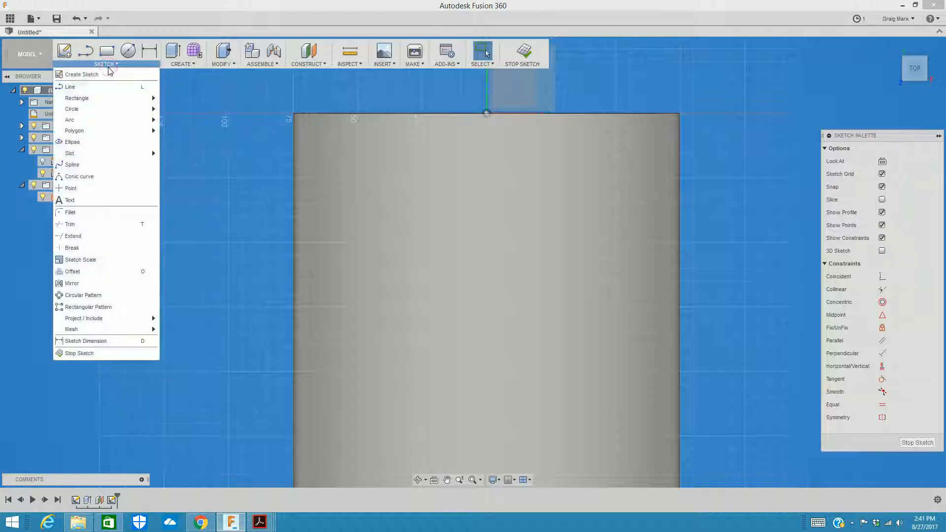
pyautogui.click(99, 144)
pyautogui.click(486, 177)
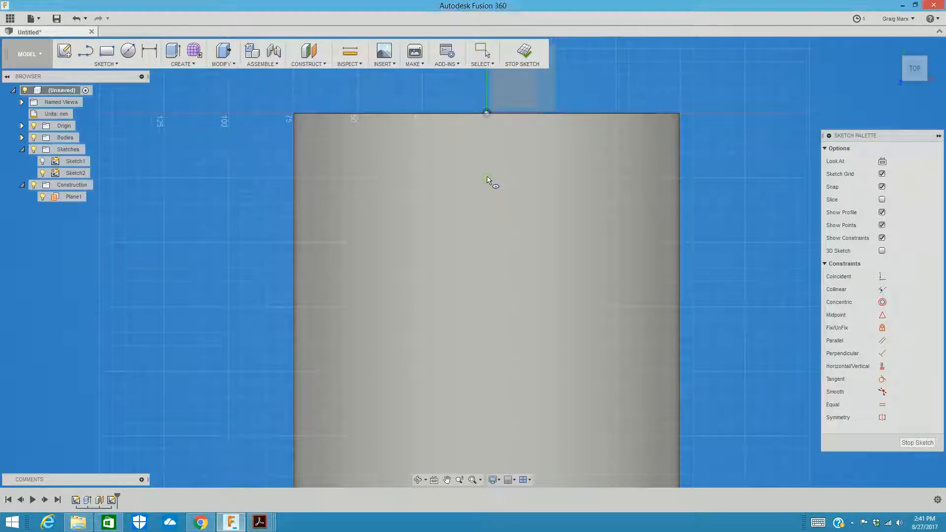
pyautogui.click(527, 180)
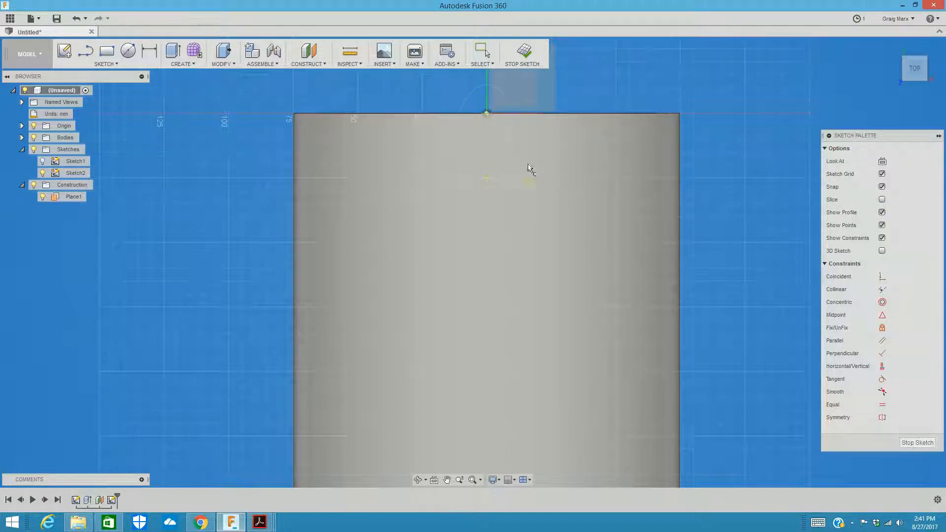
pyautogui.click(520, 196)
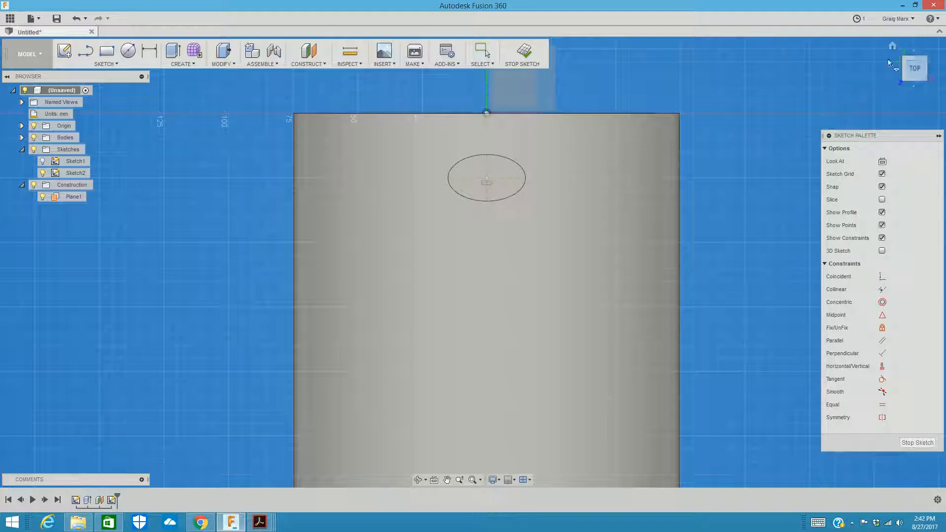
# Step: Examine where the ellipse lies within the cylinder wall, close up at the rim and looking straight at the open end
pyautogui.moveTo(907, 80); pyautogui.dragTo(889, 136)
pyautogui.scroll(-3, 428, 285)
pyautogui.scroll(5, 451, 264)
pyautogui.scroll(5, 453, 259)
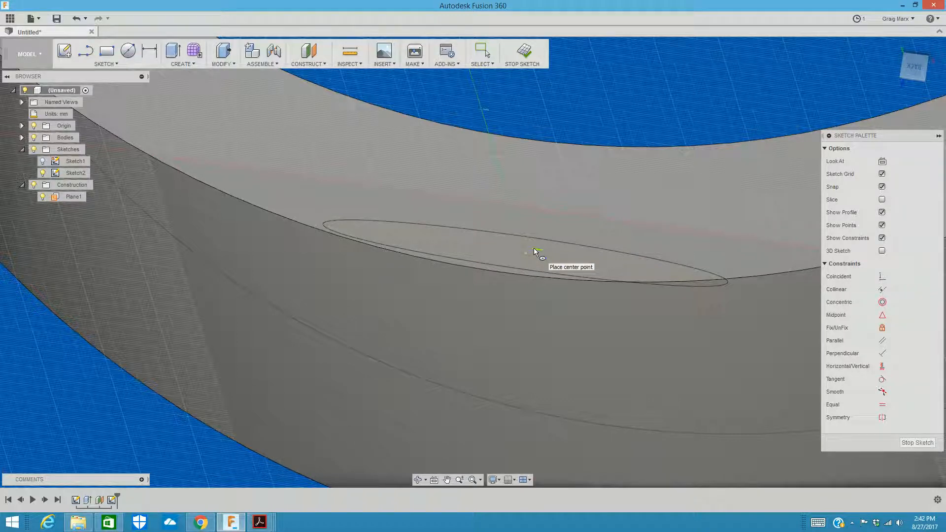
pyautogui.click(914, 72)
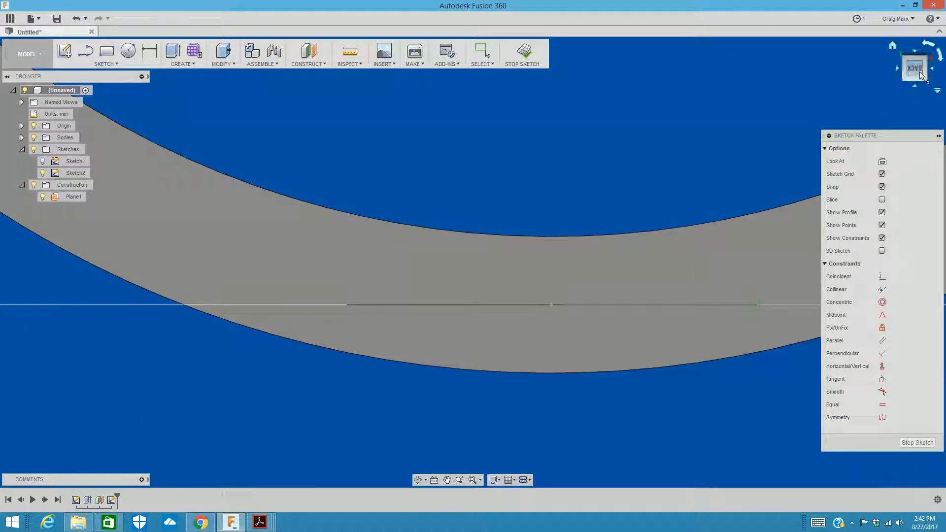
pyautogui.click(914, 55)
pyautogui.scroll(-6, 857, 131)
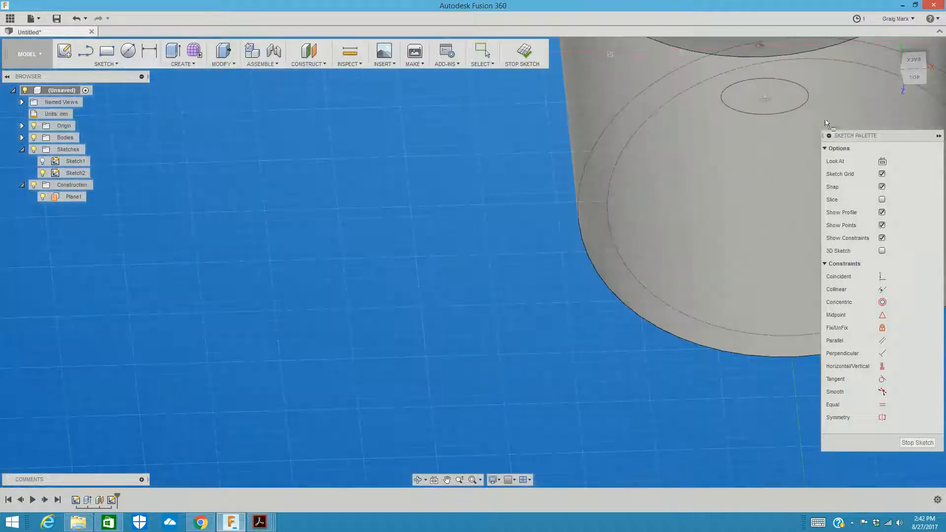
pyautogui.click(915, 72)
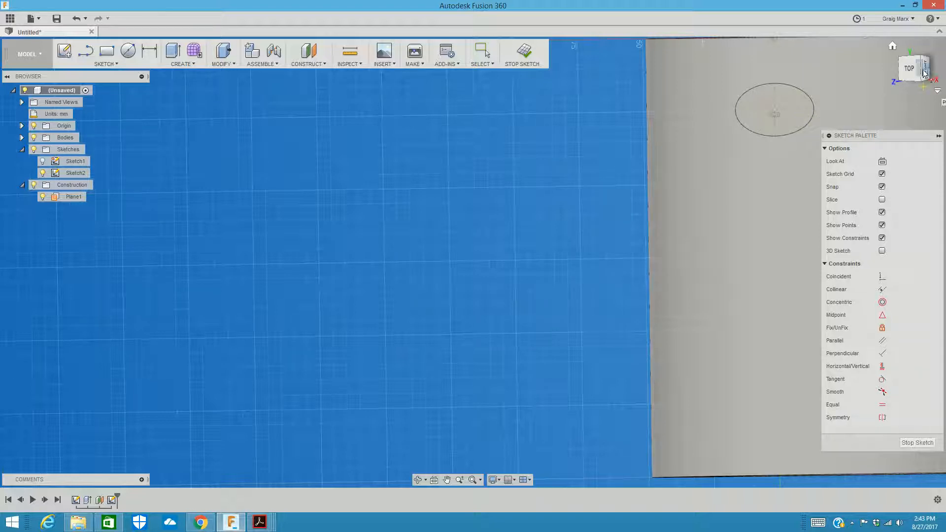
# Step: Examine the ellipse's sketch plane edge-on from the side and end, relative to the ring and the origin
pyautogui.moveTo(925, 72); pyautogui.dragTo(898, 79)
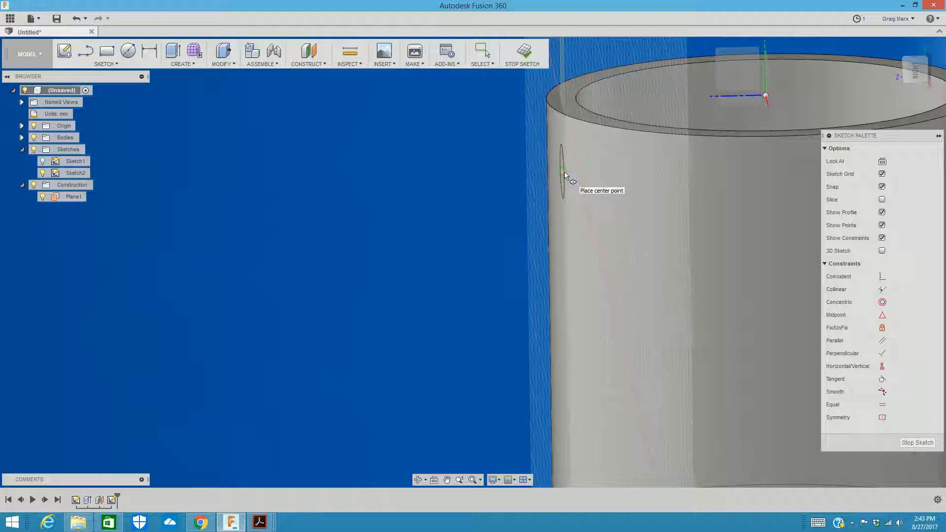
pyautogui.moveTo(907, 77)
pyautogui.mouseDown()
pyautogui.moveTo(913, 87)
pyautogui.moveTo(911, 61)
pyautogui.mouseUp()
pyautogui.click(912, 61)
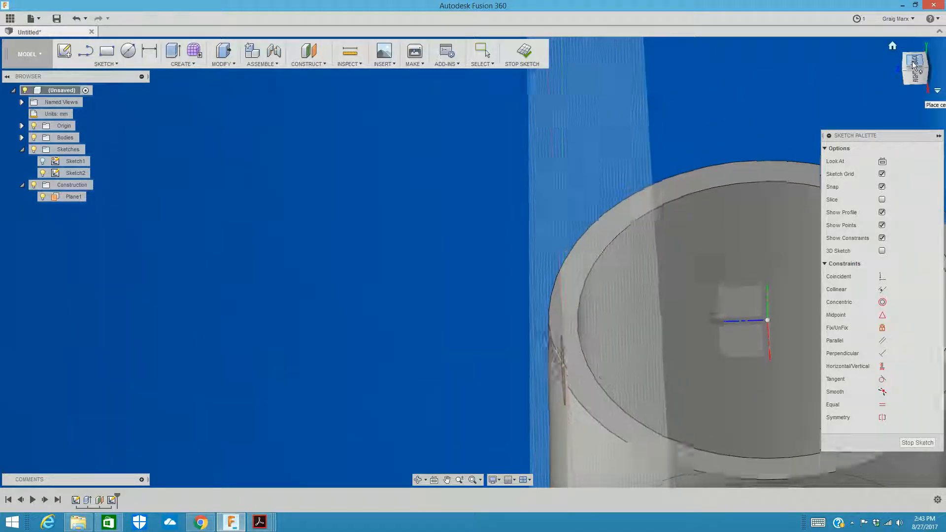
pyautogui.moveTo(639, 186); pyautogui.dragTo(531, 161, button='middle')
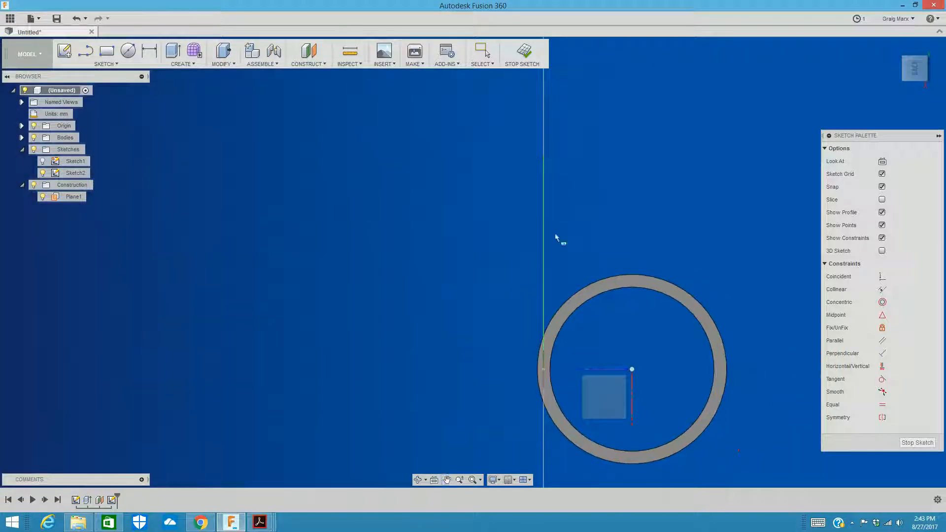
pyautogui.scroll(5, 581, 261)
pyautogui.moveTo(598, 265); pyautogui.dragTo(575, 19, button='middle')
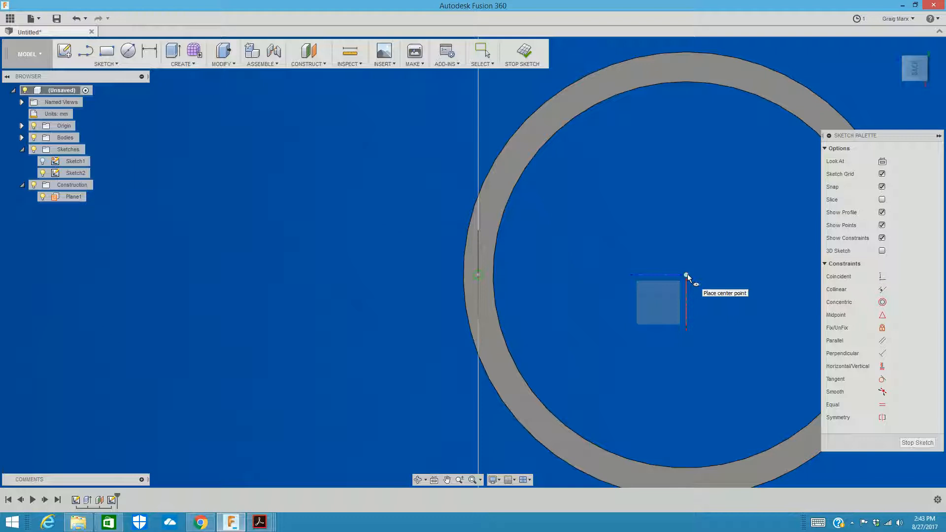
pyautogui.click(913, 78)
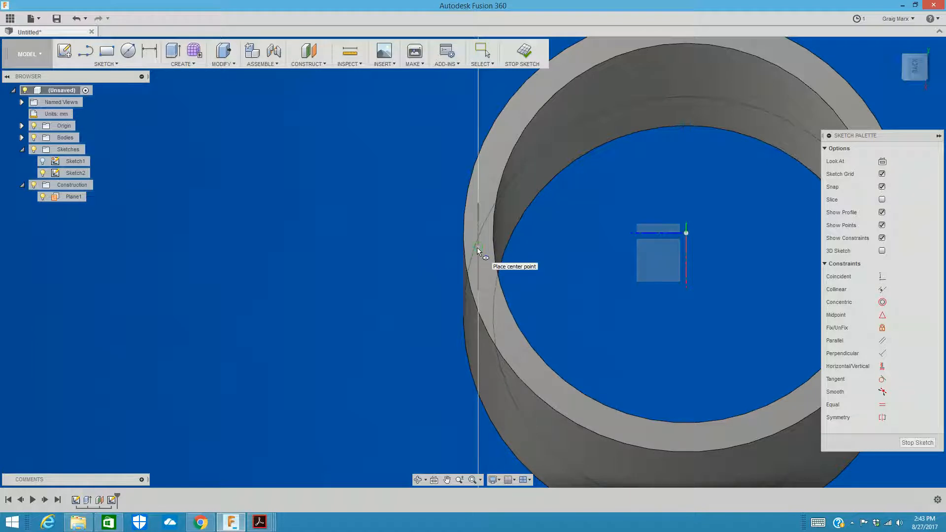
# Step: Finish the ellipse sketch and start a new sketch on the vertical origin plane running lengthwise through the cylinder's axis
pyautogui.click(524, 50)
pyautogui.click(116, 64)
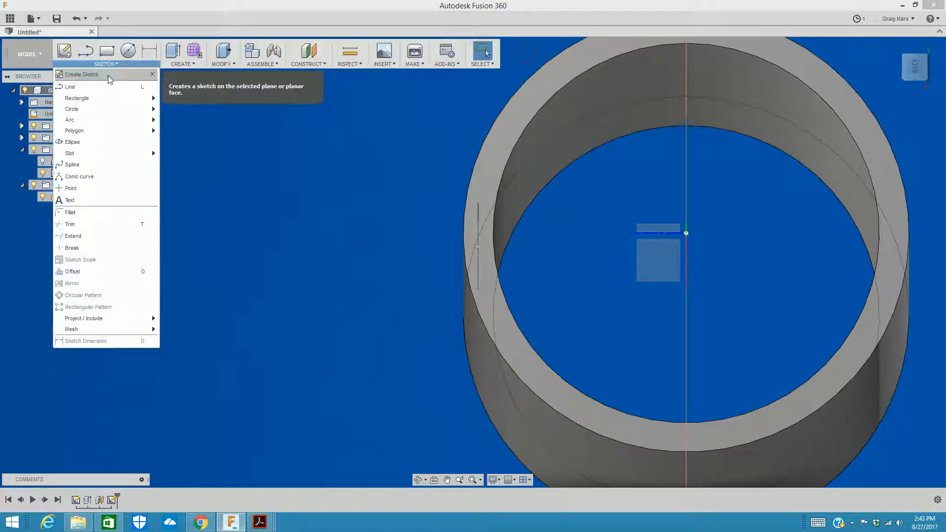
pyautogui.click(108, 75)
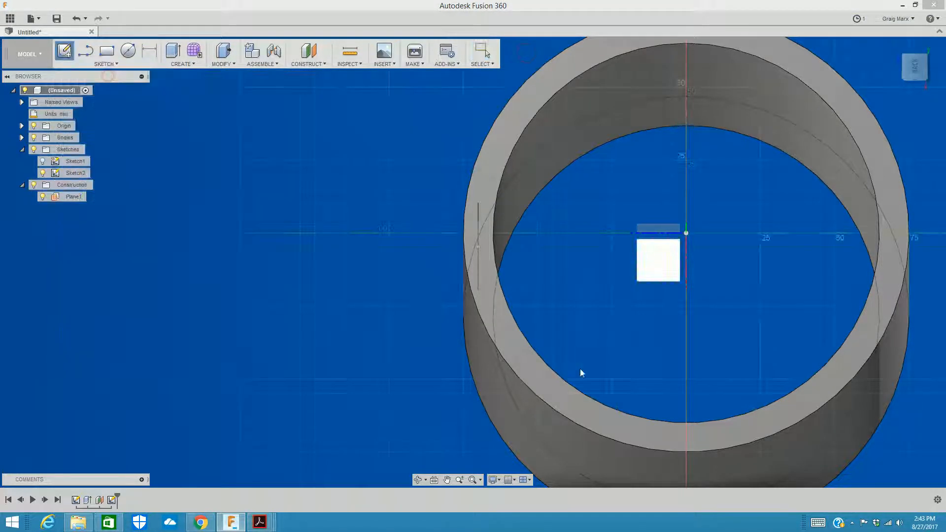
pyautogui.click(661, 229)
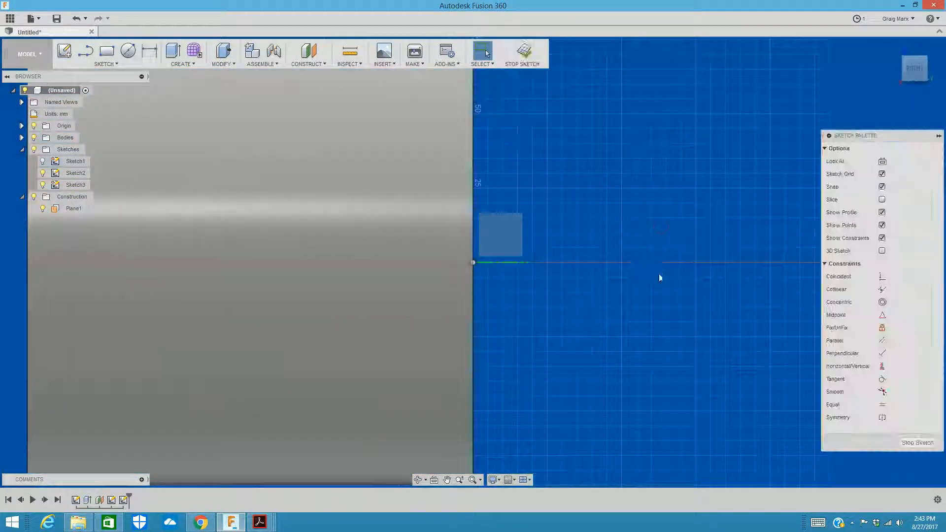
# Step: Sketch a three-point arc from the ellipse's centre to a level point about 105 mm along the cylinder, bulging above its upper edge
pyautogui.moveTo(522, 232)
pyautogui.mouseDown(button='middle')
pyautogui.moveTo(587, 428)
pyautogui.moveTo(650, 522)
pyautogui.mouseUp(button='middle')
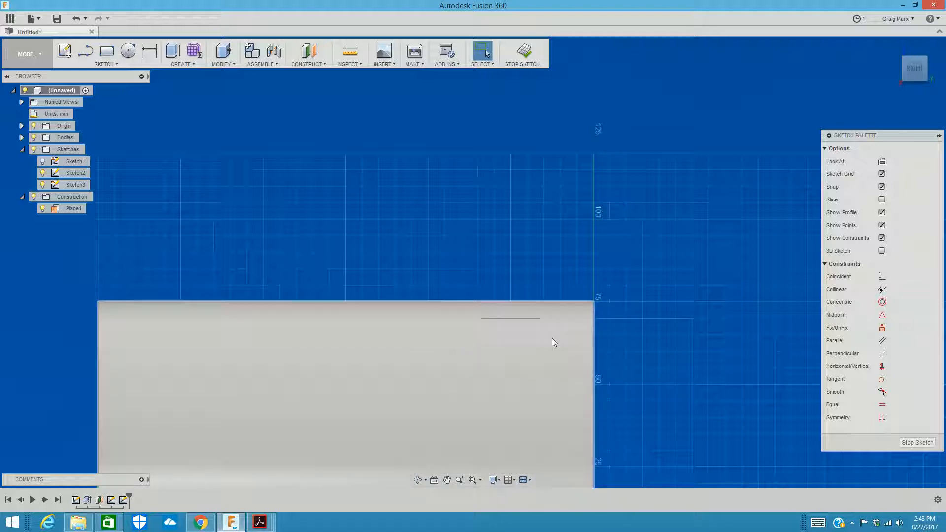
pyautogui.scroll(5, 513, 318)
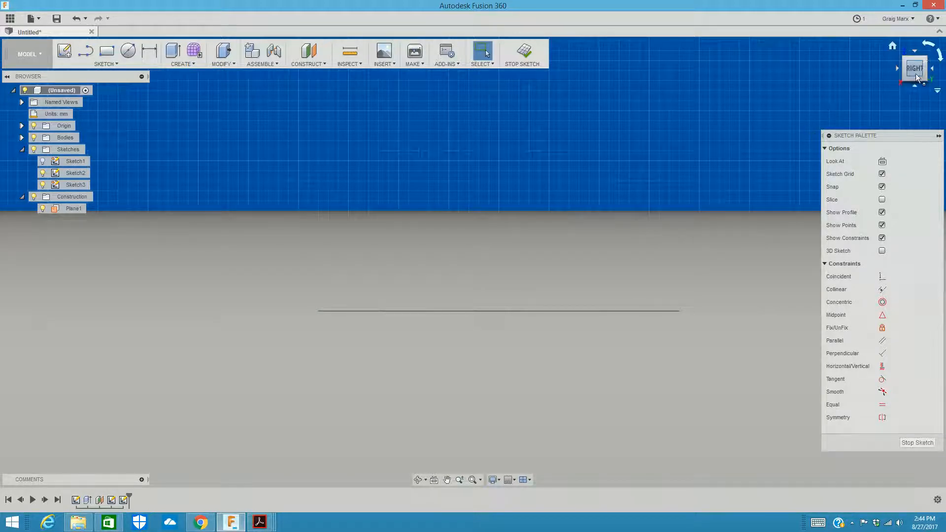
pyautogui.moveTo(916, 73); pyautogui.dragTo(928, 68)
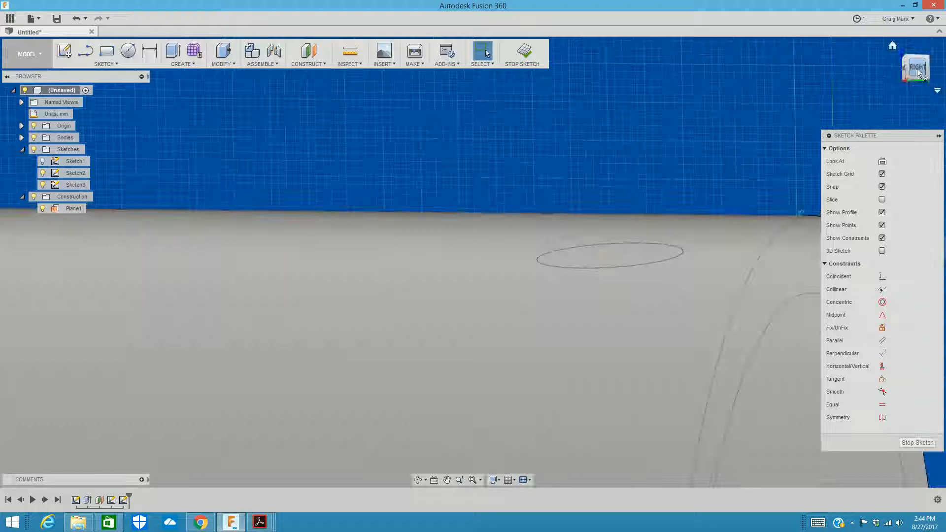
pyautogui.click(914, 69)
pyautogui.click(881, 162)
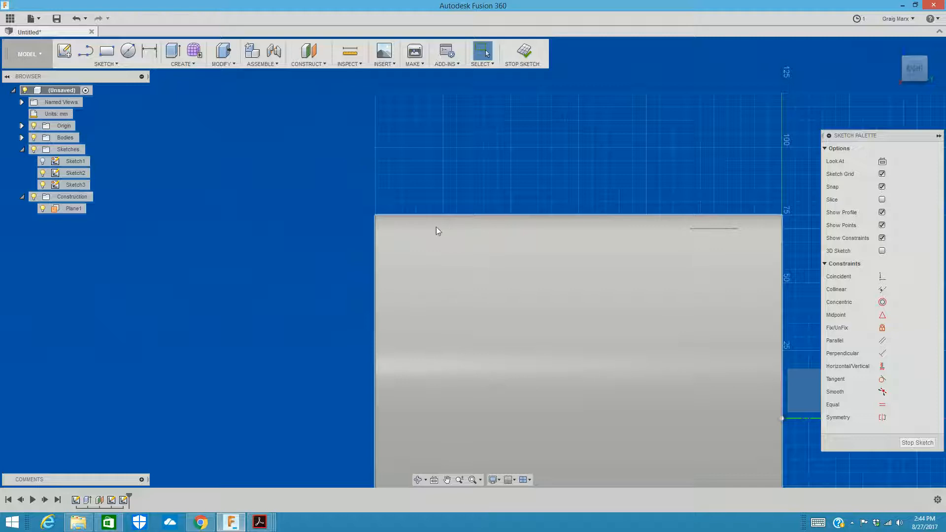
pyautogui.moveTo(507, 217)
pyautogui.mouseDown(button='middle')
pyautogui.moveTo(399, 304)
pyautogui.moveTo(435, 305)
pyautogui.mouseUp(button='middle')
pyautogui.scroll(-1, 399, 304)
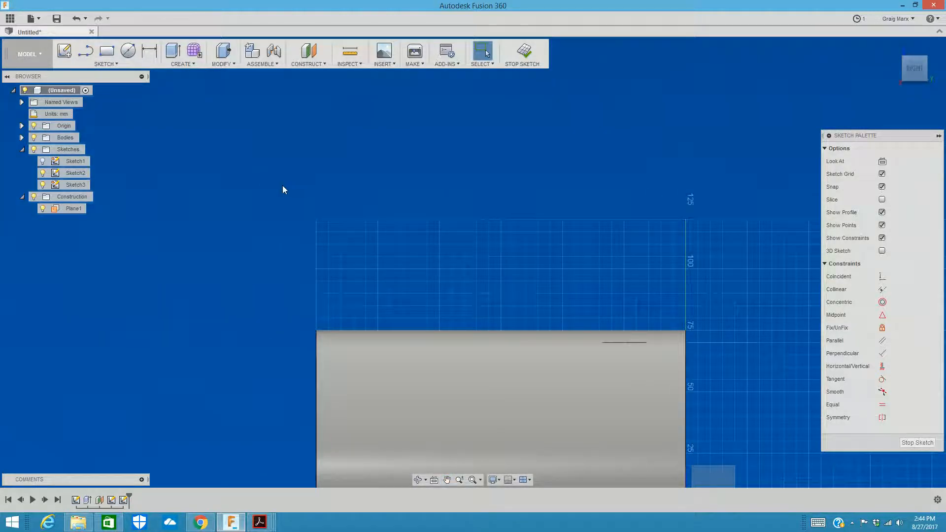
pyautogui.click(104, 64)
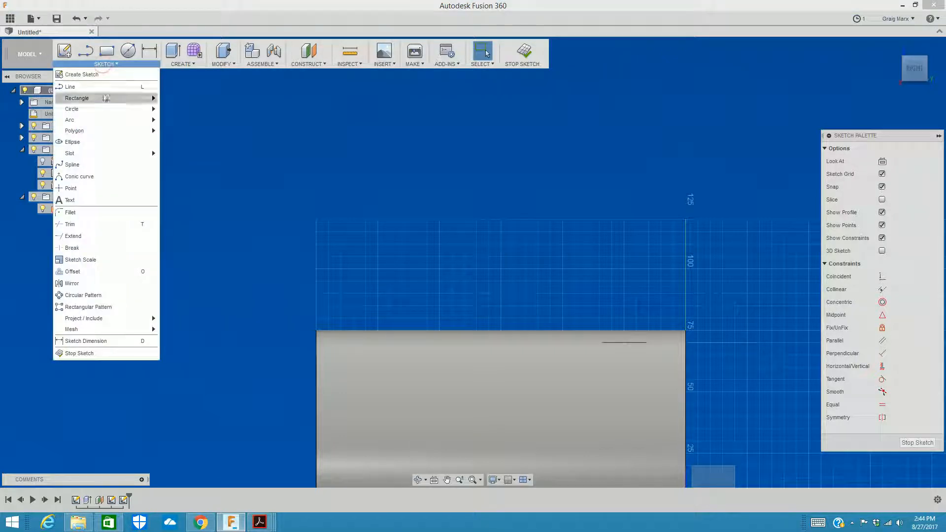
pyautogui.moveTo(101, 120)
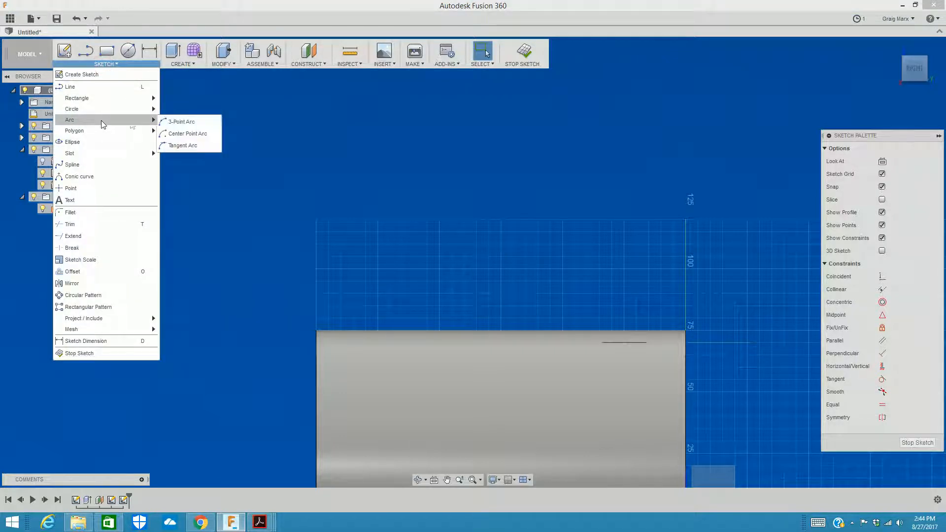
pyautogui.click(175, 122)
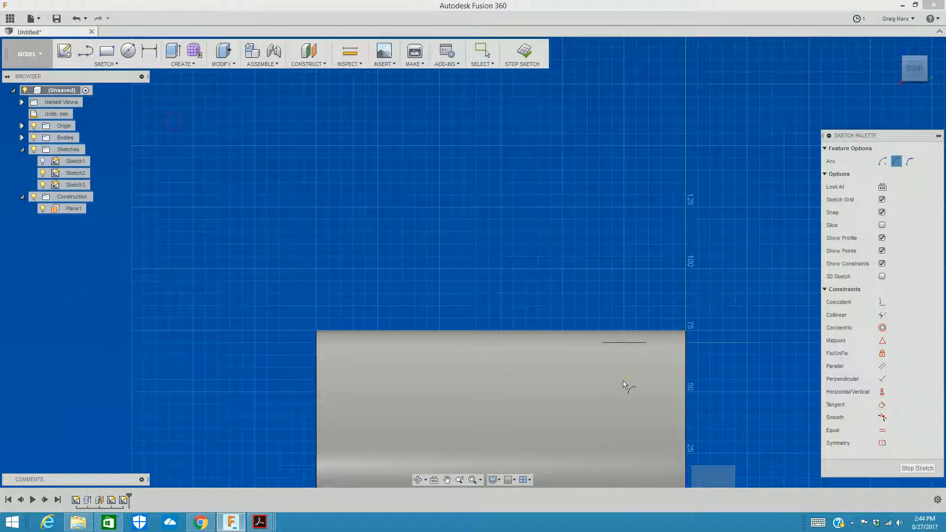
pyautogui.click(625, 346)
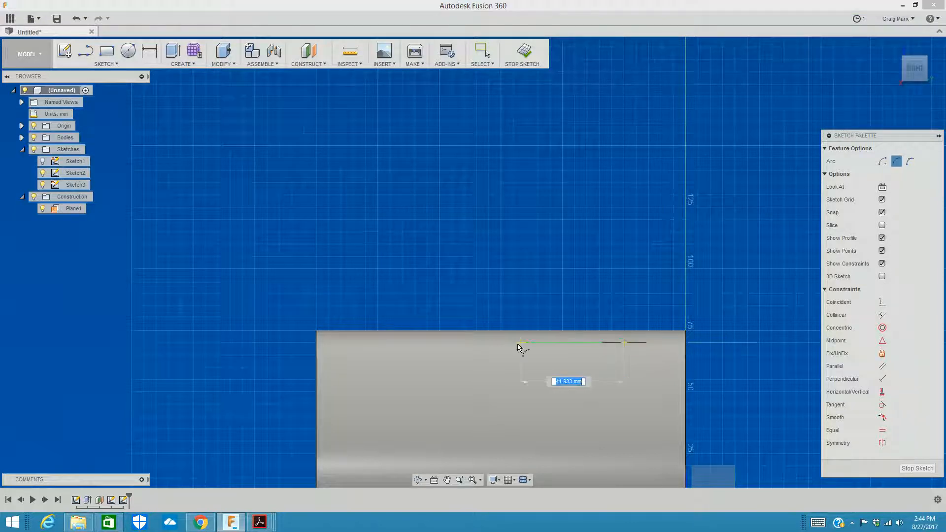
pyautogui.click(366, 343)
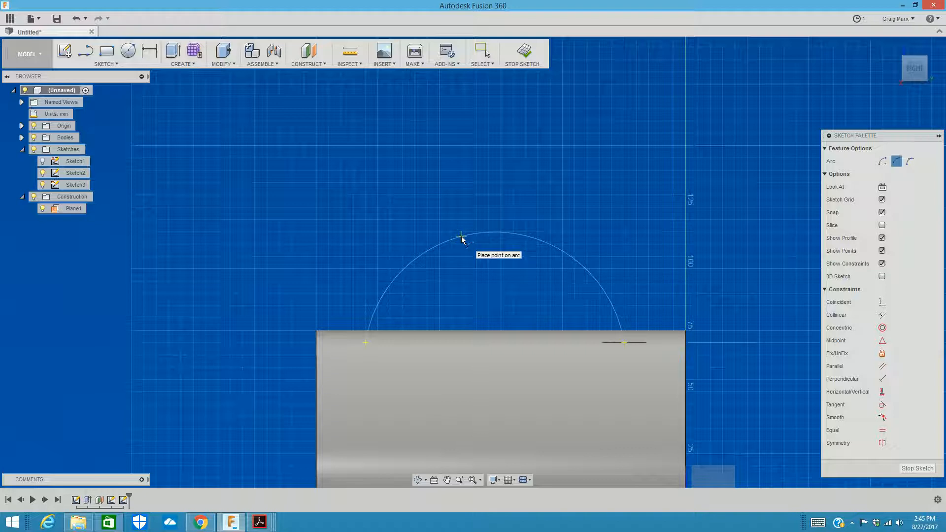
pyautogui.click(461, 238)
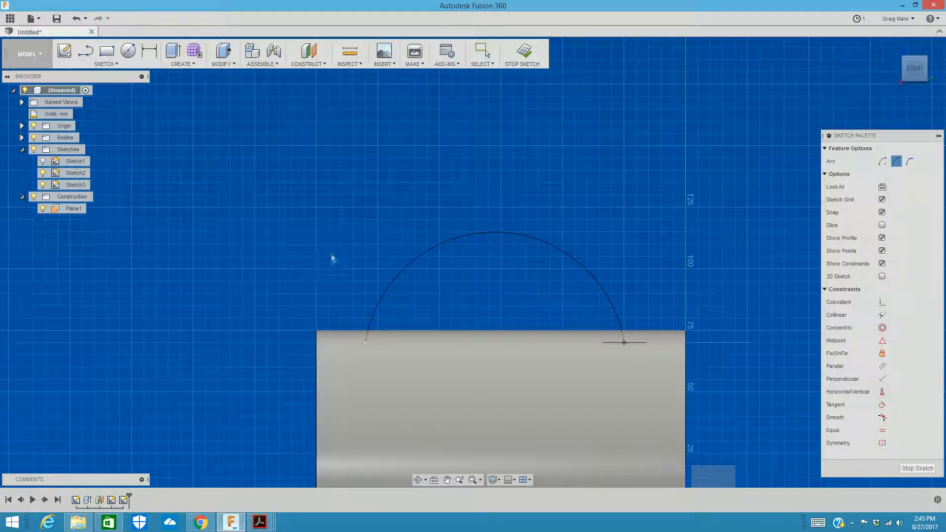
pyautogui.press('Escape')
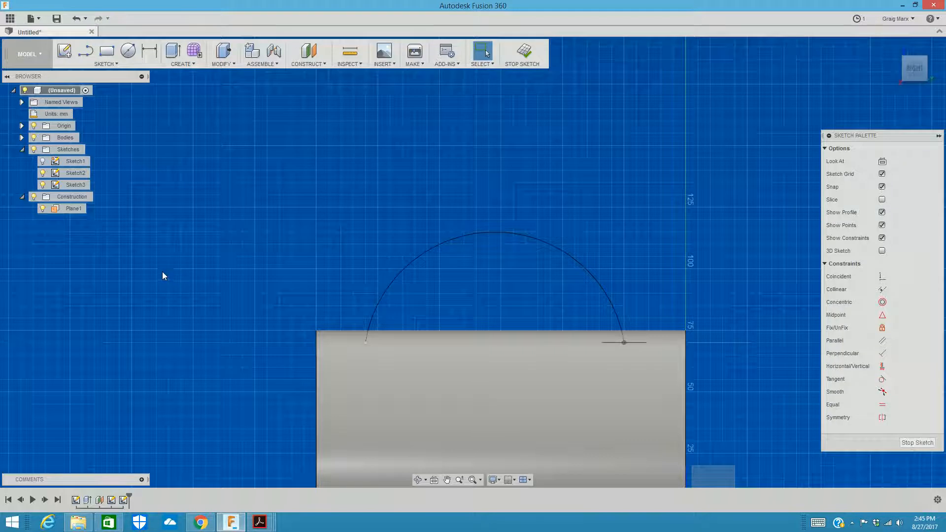
# Step: Measure the distance from the arc's endpoint at the ellipse's centre to the nearest cylinder end
pyautogui.click(347, 54)
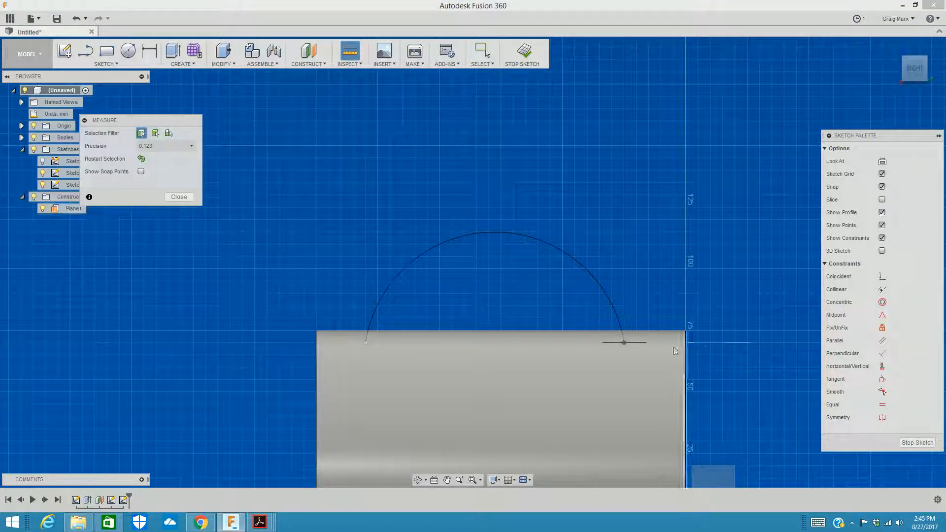
pyautogui.click(623, 343)
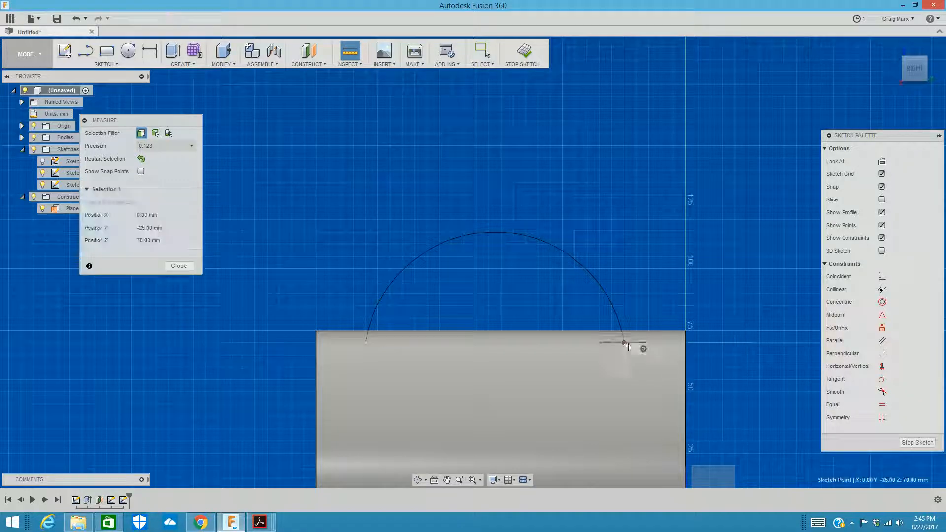
pyautogui.click(686, 344)
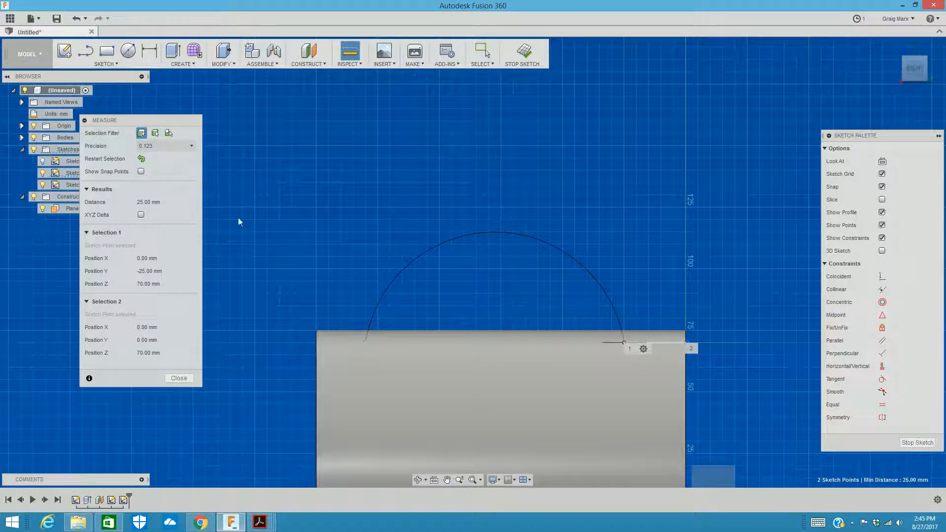
# Step: Measure the distance from the arc's free endpoint to the edge of the opposite cylinder end
pyautogui.click(348, 49)
pyautogui.click(365, 342)
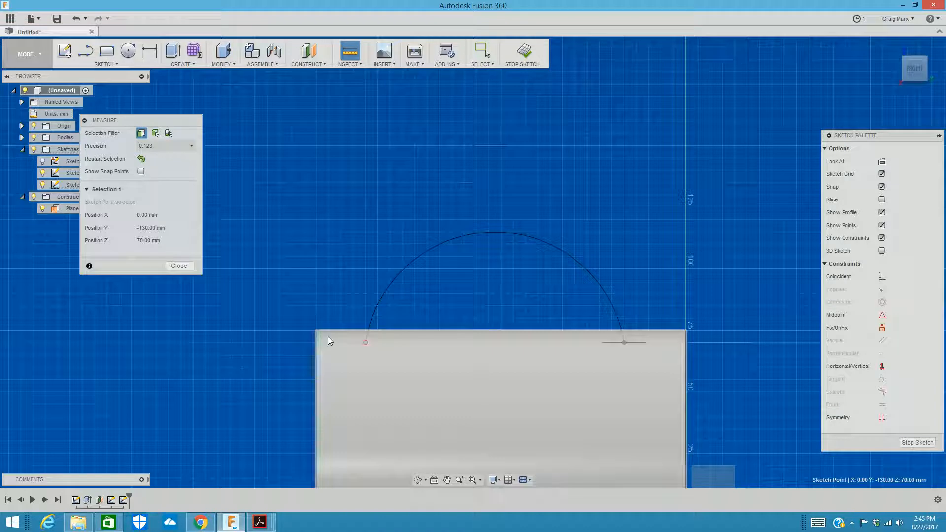
pyautogui.click(316, 347)
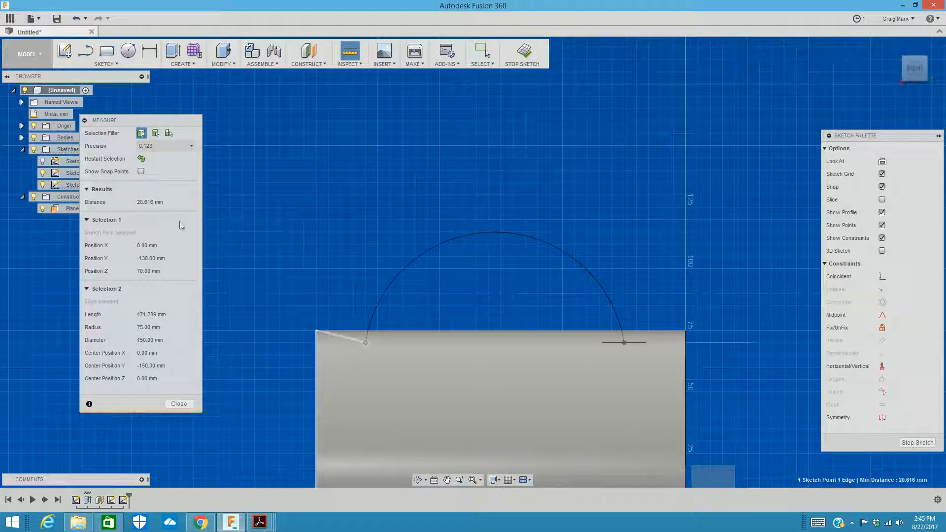
pyautogui.click(179, 404)
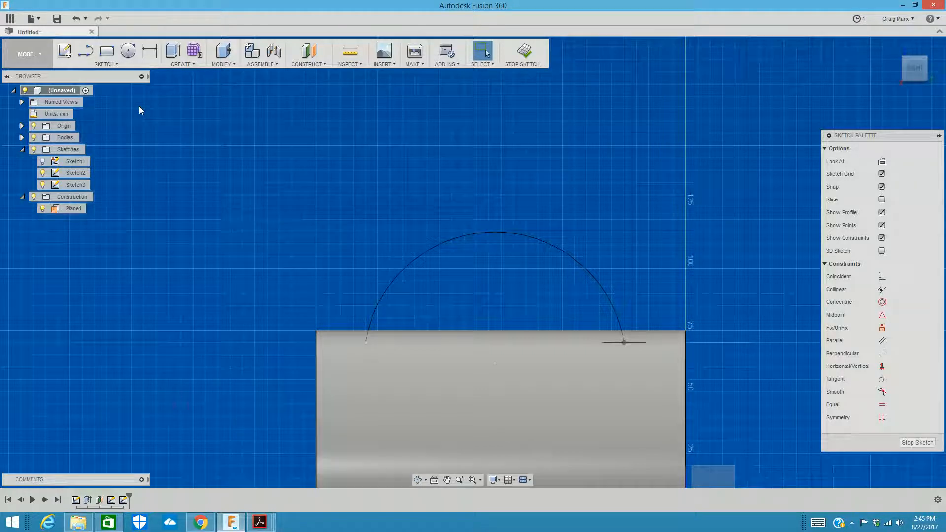
pyautogui.click(349, 51)
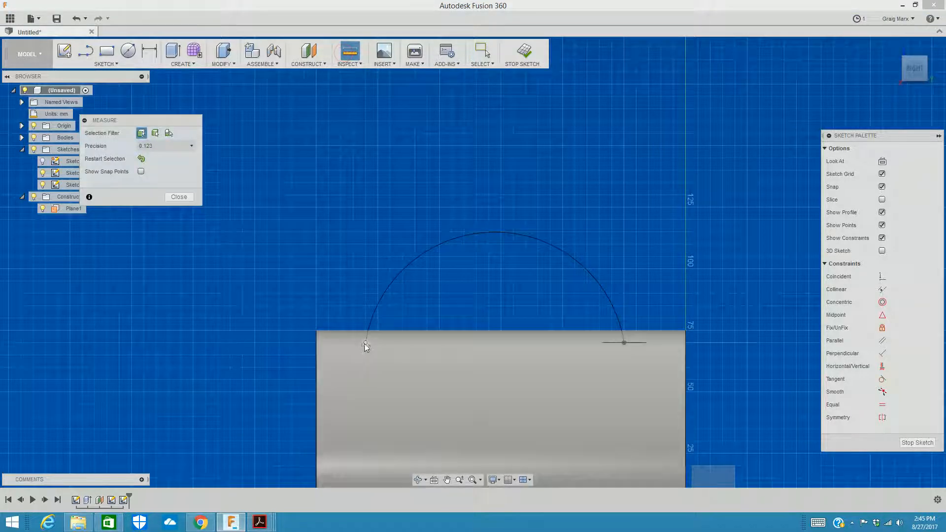
pyautogui.click(366, 346)
pyautogui.click(315, 345)
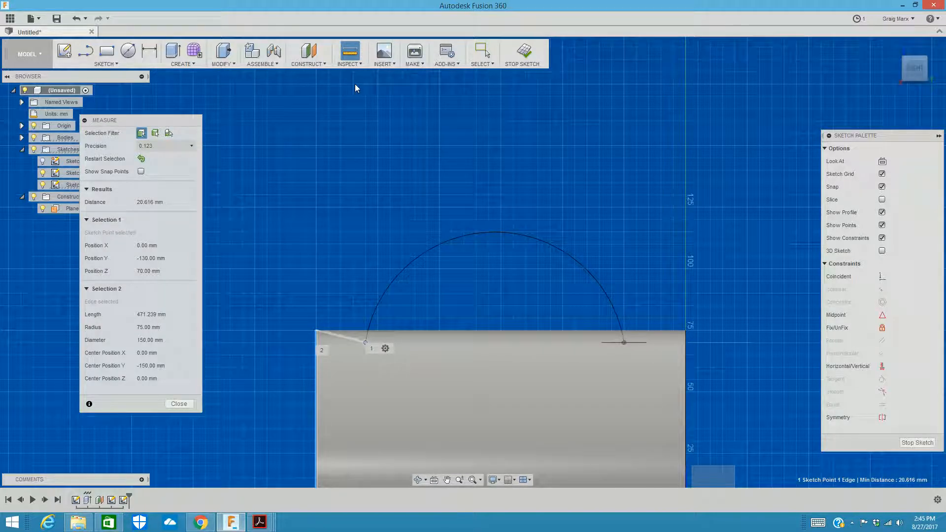
pyautogui.press('Escape')
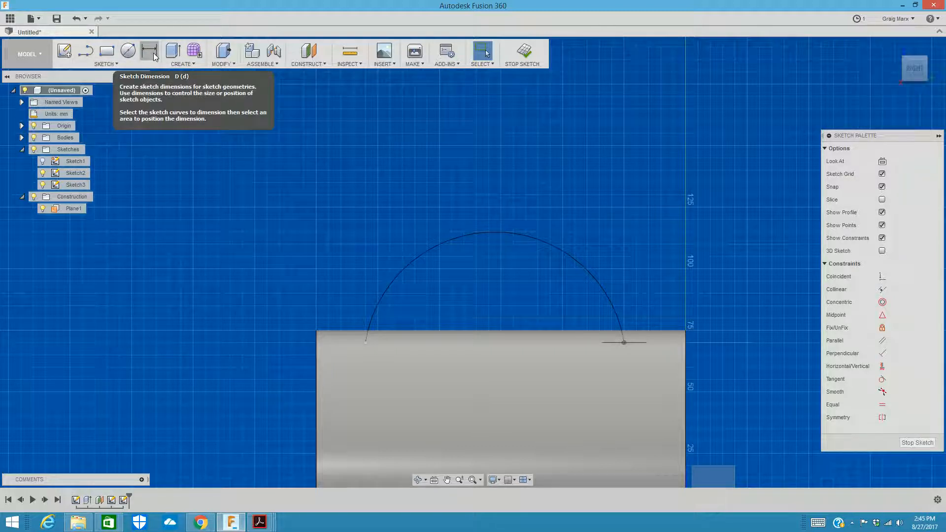
# Step: Dimension the horizontal distance from the arc's free endpoint to the adjacent cylinder end edge and set it to 25 mm
pyautogui.click(106, 64)
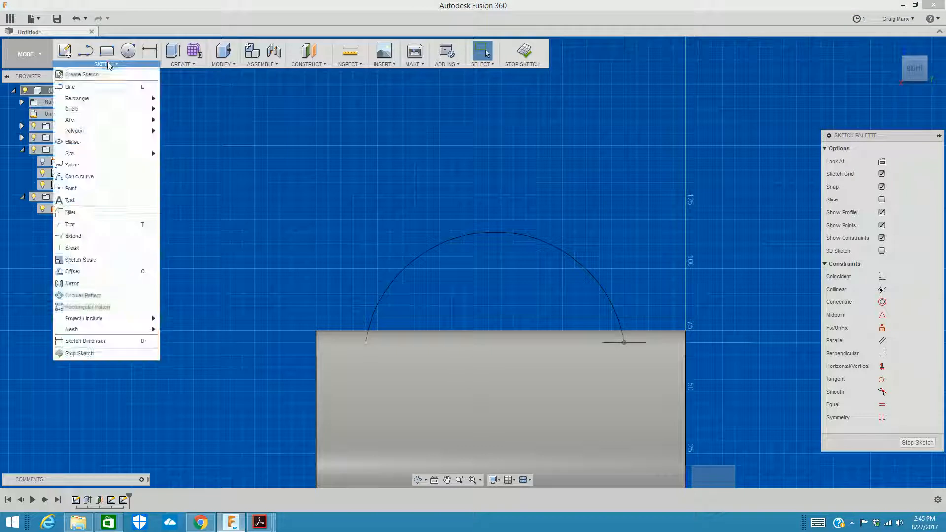
pyautogui.click(96, 342)
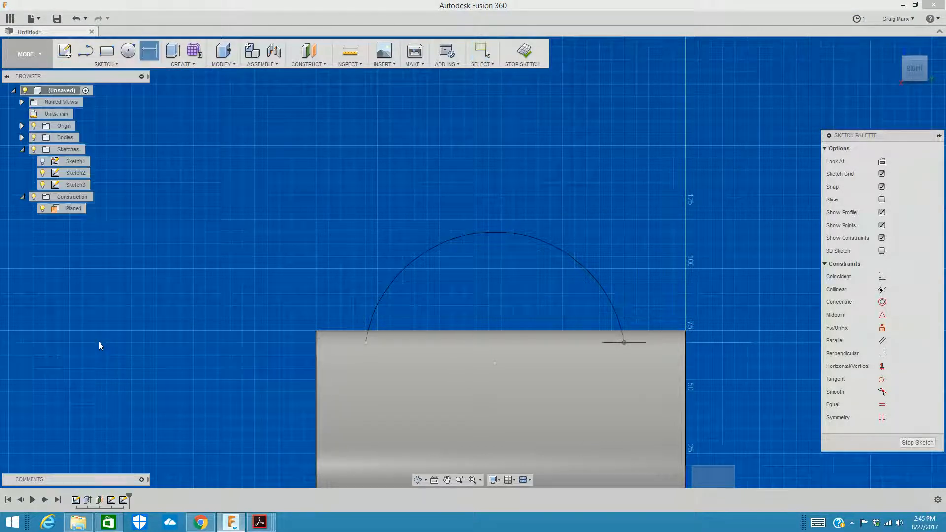
pyautogui.click(365, 342)
pyautogui.click(316, 327)
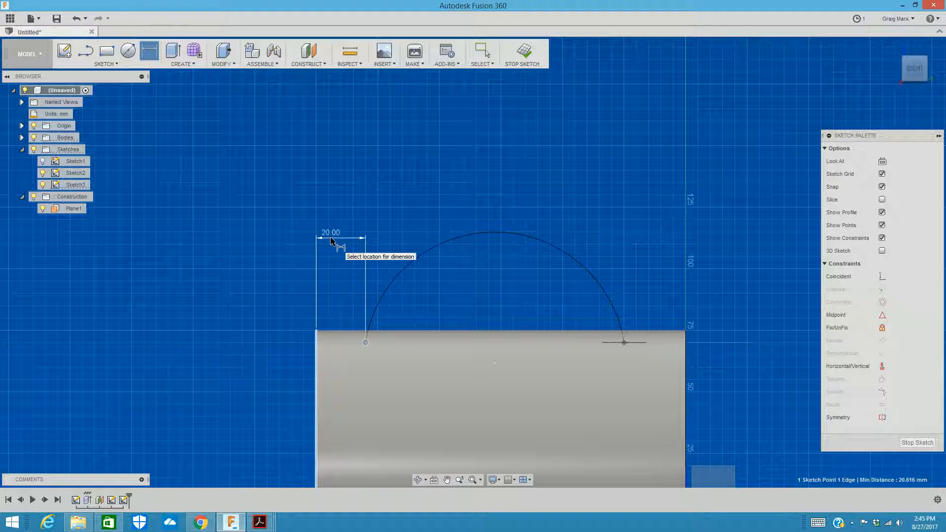
pyautogui.click(330, 239)
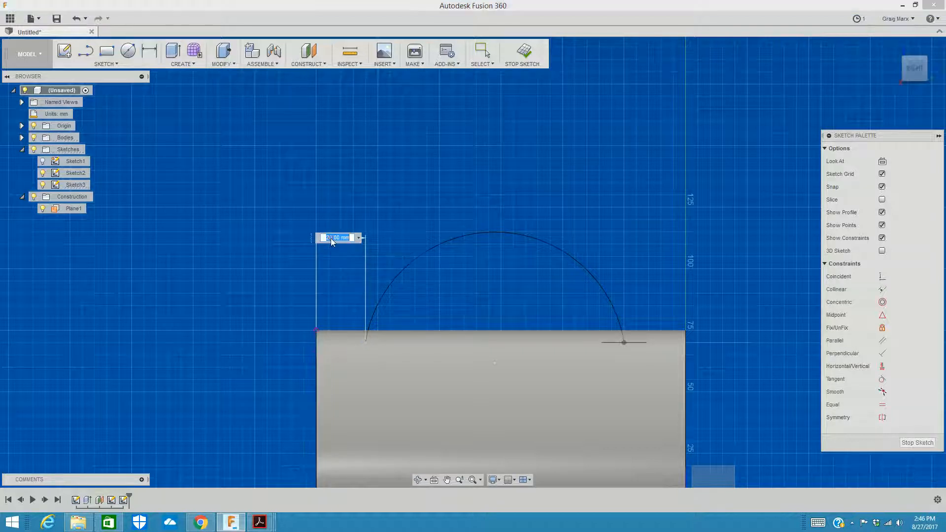
pyautogui.write('25')
pyautogui.press('Return')
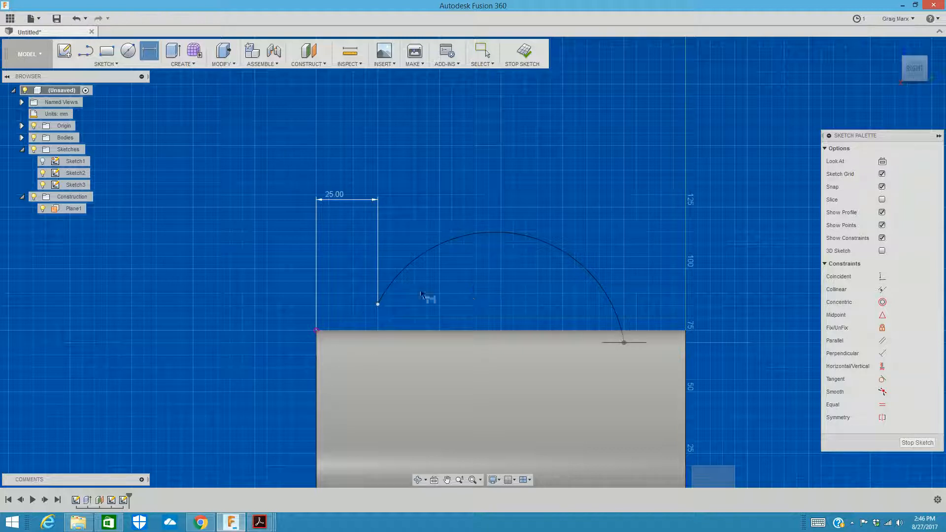
pyautogui.press('Escape')
# Step: Move the arc's free endpoint to a height of 70 mm, level with the ellipse's centre, and finish the sketch
pyautogui.moveTo(378, 305); pyautogui.dragTo(380, 347)
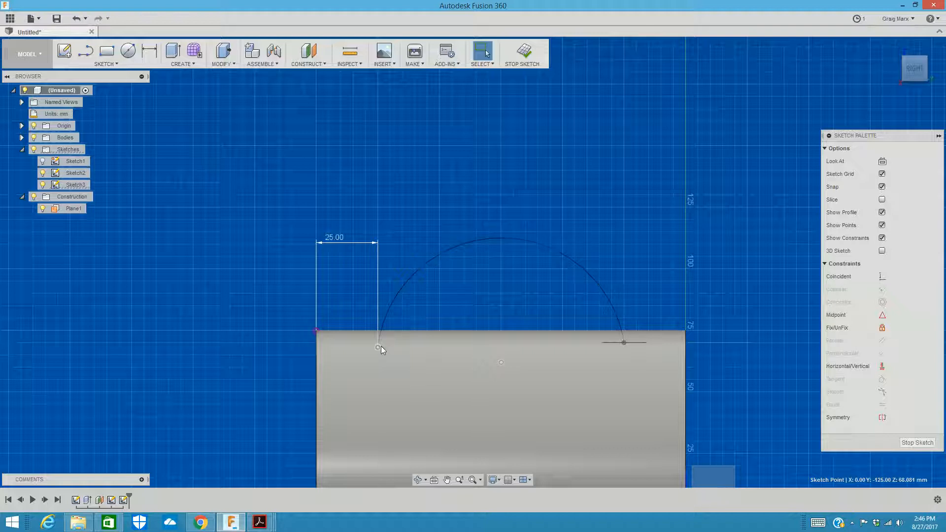
pyautogui.moveTo(378, 347); pyautogui.dragTo(378, 343)
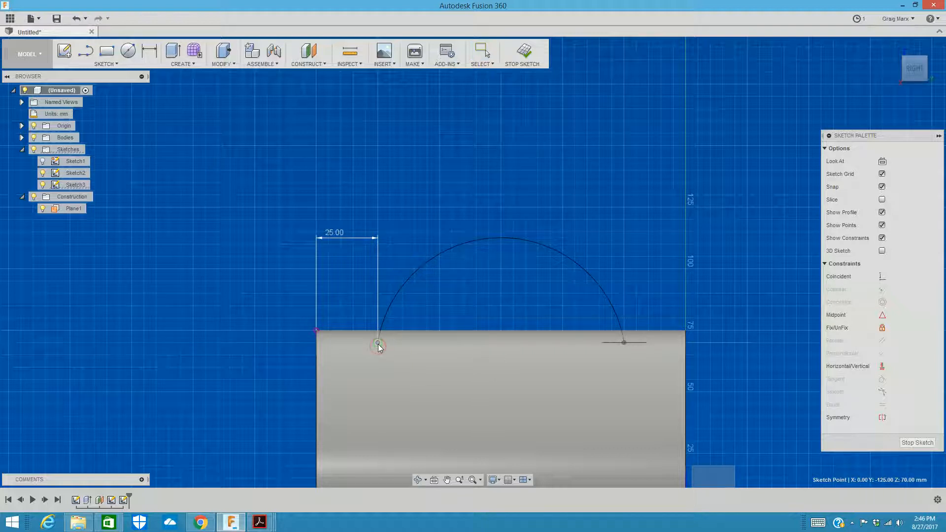
pyautogui.click(524, 53)
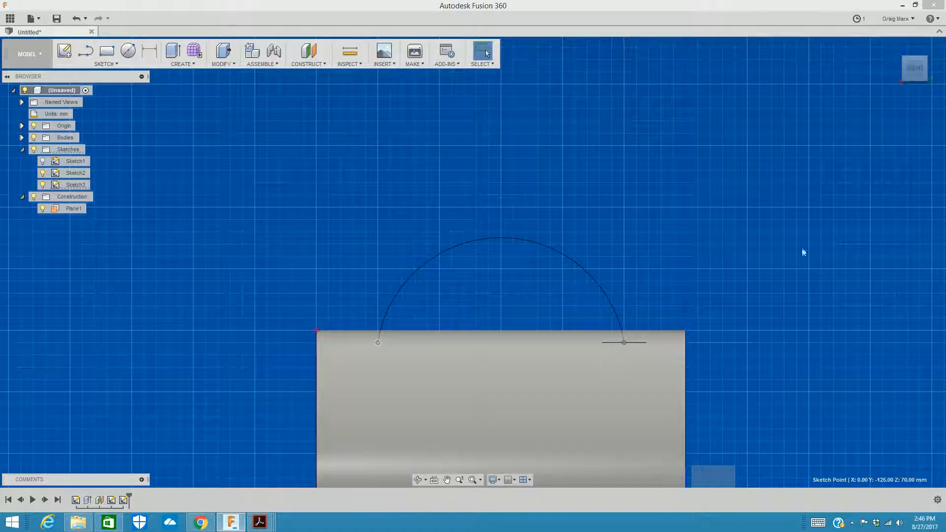
# Step: Examine the arc and ellipse on the cylinder at an angle and from the side, close up where the arc meets the ellipse's centre
pyautogui.moveTo(914, 77)
pyautogui.moveTo(904, 71); pyautogui.dragTo(884, 78)
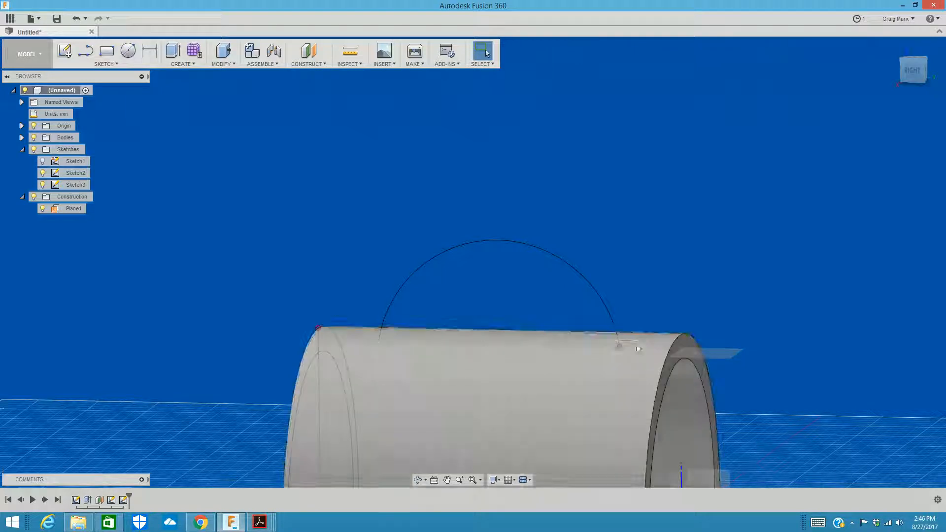
pyautogui.click(917, 78)
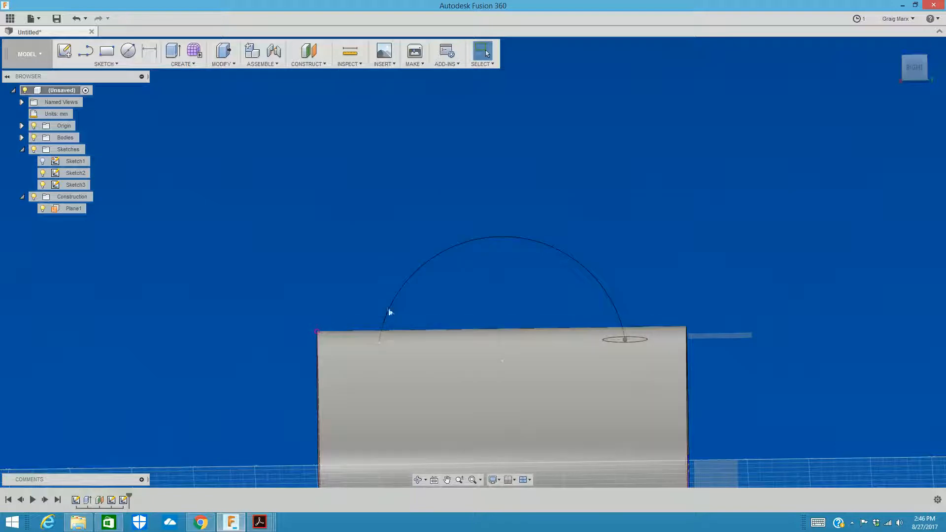
pyautogui.moveTo(908, 73); pyautogui.dragTo(884, 97)
pyautogui.scroll(10, 599, 358)
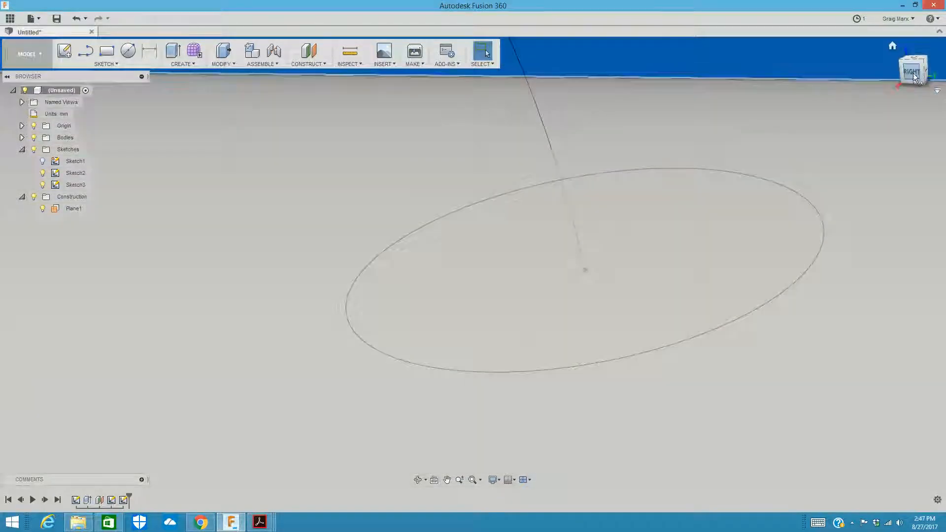
# Step: Set up a single-path sweep with the ellipse as the profile and the arc as the path
pyautogui.moveTo(912, 73); pyautogui.dragTo(906, 59)
pyautogui.scroll(-3, 681, 192)
pyautogui.scroll(-4, 540, 301)
pyautogui.moveTo(530, 304); pyautogui.dragTo(567, 449, button='middle')
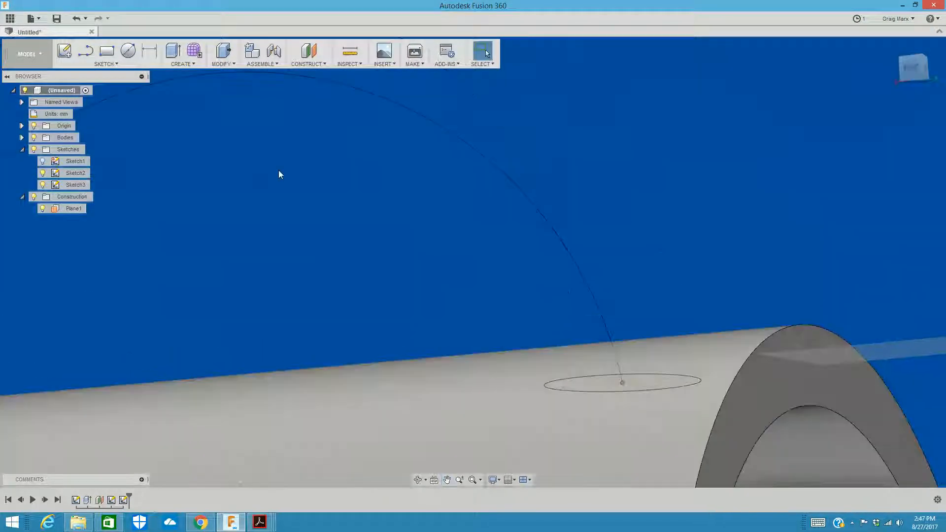
pyautogui.click(188, 63)
pyautogui.click(197, 111)
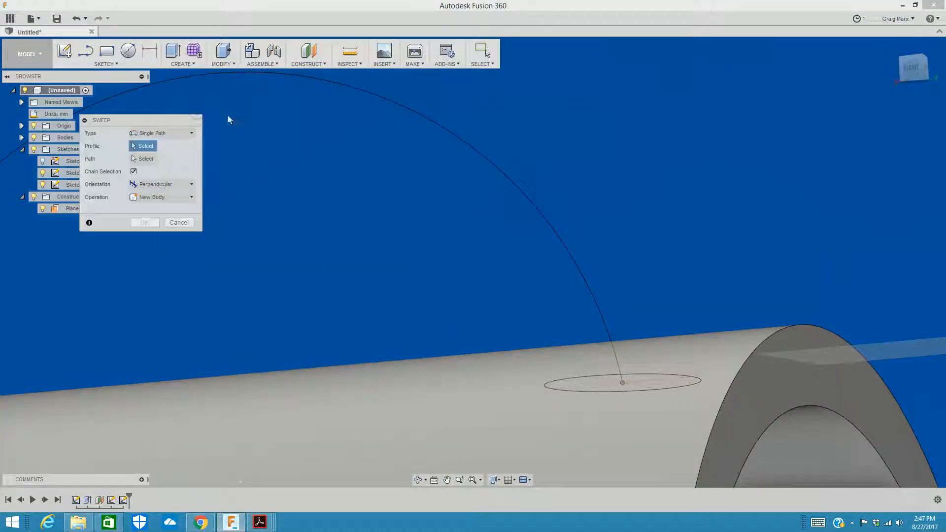
pyautogui.moveTo(120, 121); pyautogui.dragTo(300, 187)
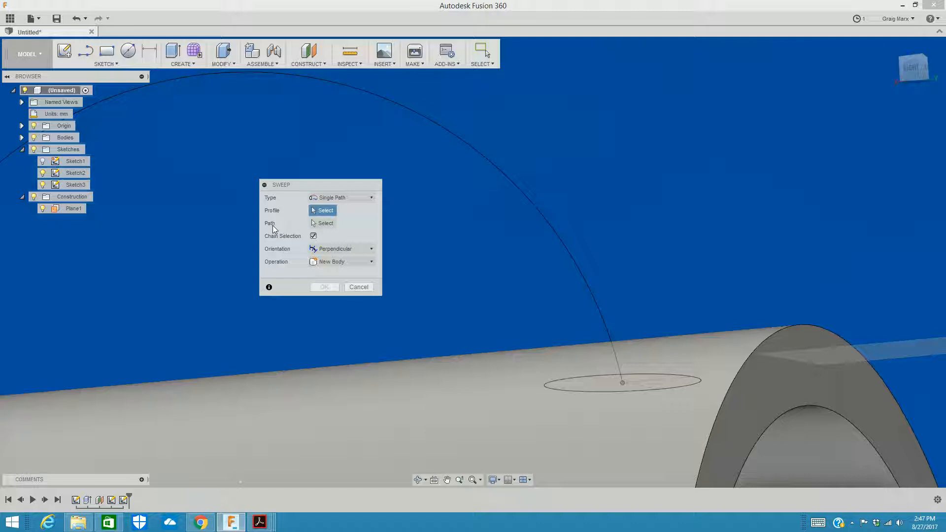
pyautogui.click(583, 386)
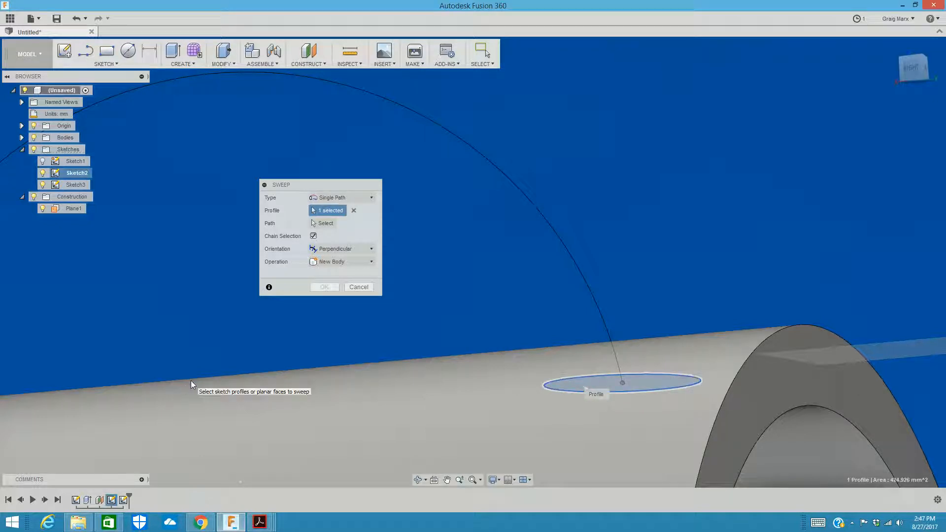
pyautogui.click(315, 223)
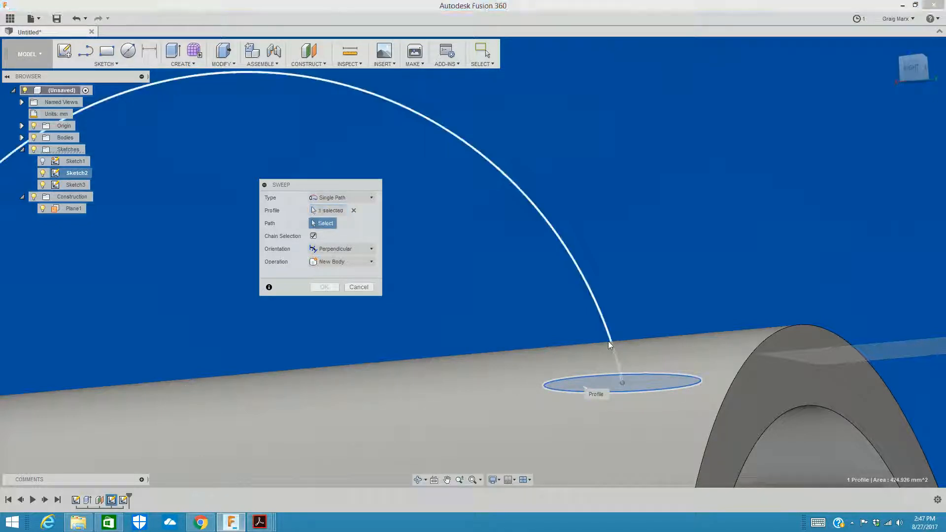
pyautogui.click(603, 317)
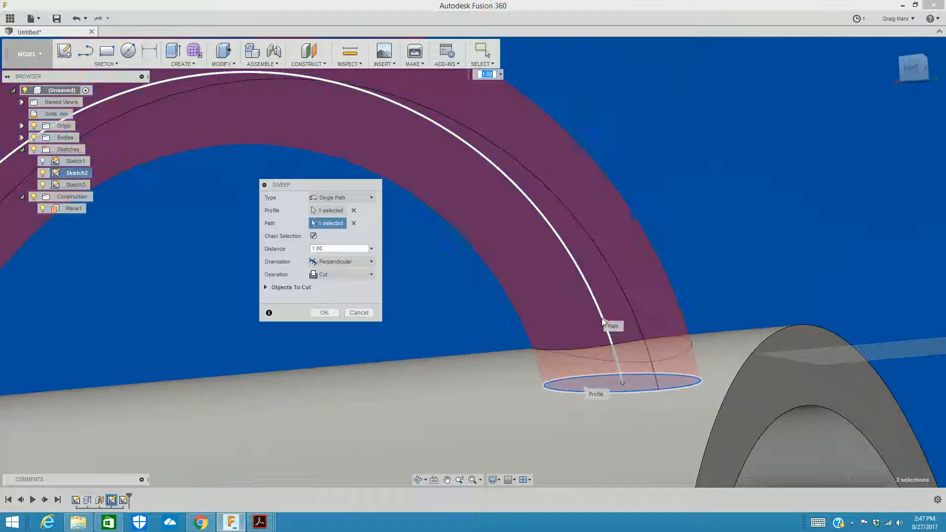
# Step: Inspect the sweep preview around the cylinder wall and set the sweep's operation to Join
pyautogui.scroll(-4, 813, 167)
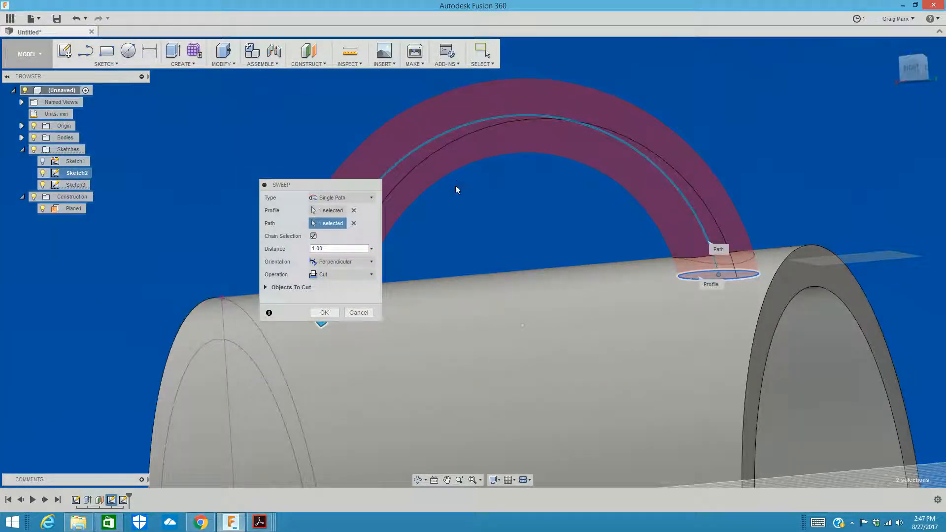
pyautogui.scroll(-1, 457, 189)
pyautogui.moveTo(457, 189); pyautogui.dragTo(665, 189, button='middle')
pyautogui.moveTo(917, 74)
pyautogui.mouseDown()
pyautogui.moveTo(907, 68)
pyautogui.moveTo(927, 81)
pyautogui.moveTo(933, 147)
pyautogui.moveTo(940, 128)
pyautogui.moveTo(920, 74)
pyautogui.mouseUp()
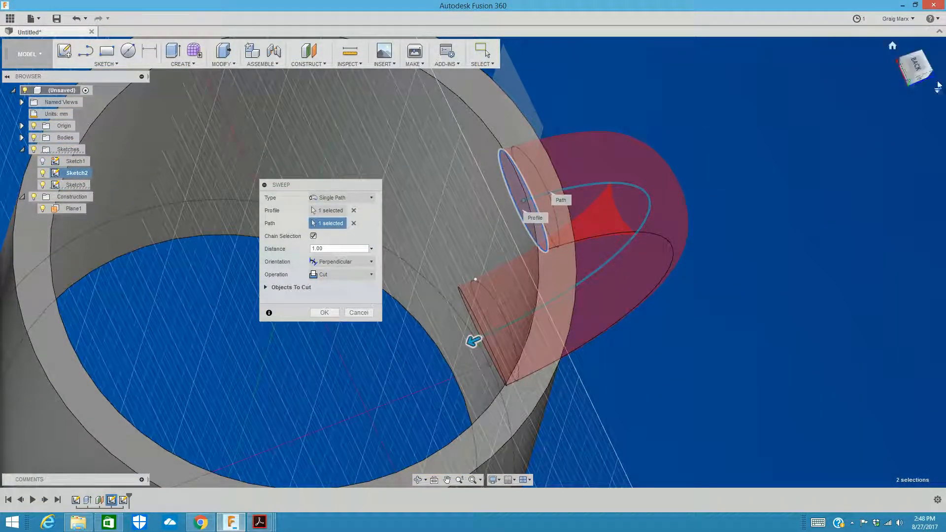
pyautogui.moveTo(826, 123); pyautogui.dragTo(738, 129, button='middle')
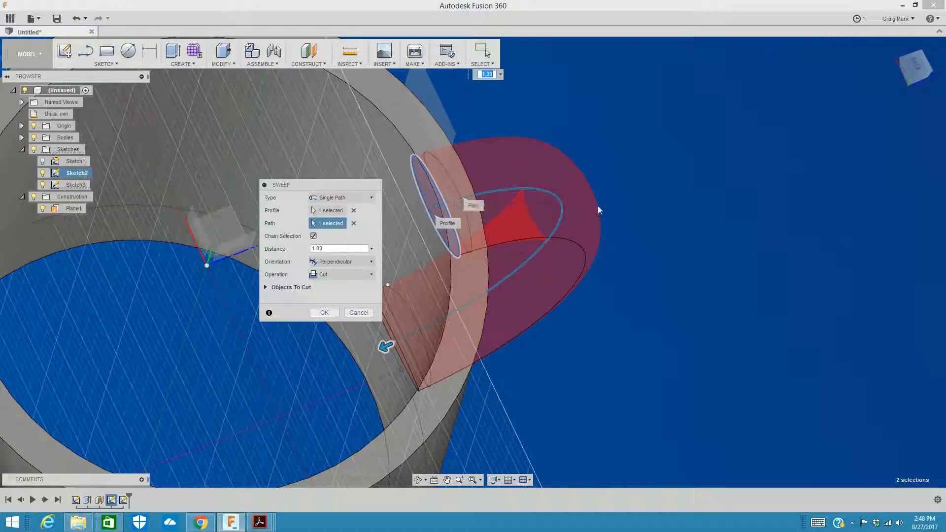
pyautogui.click(345, 275)
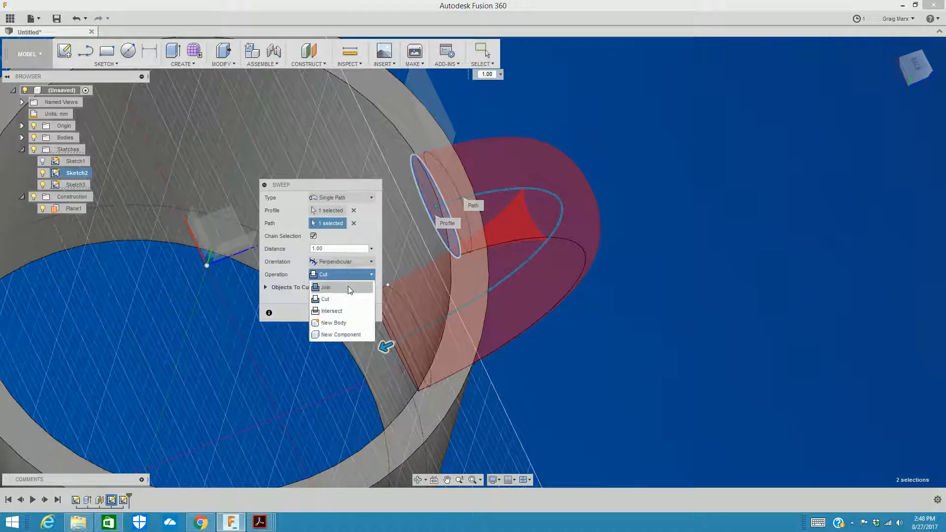
pyautogui.click(349, 288)
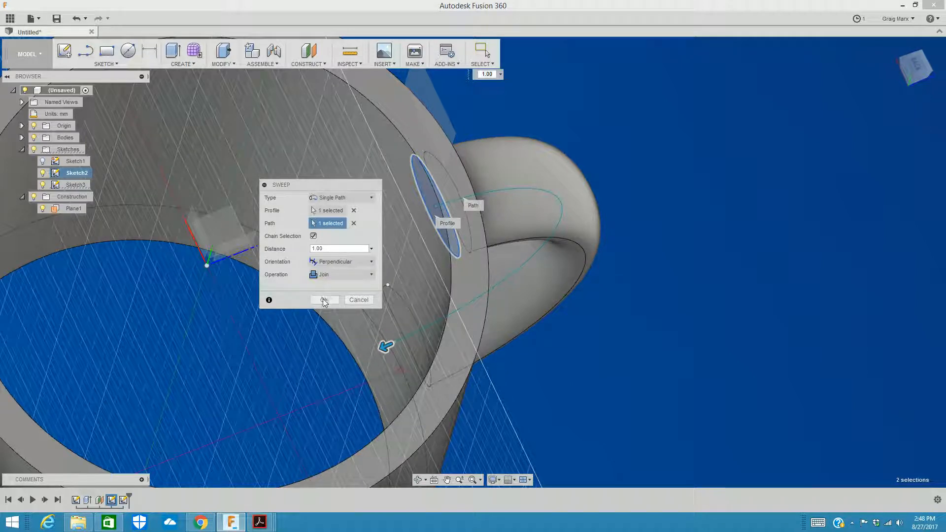
# Step: Try the Parallel orientation for the sweep and return it to Perpendicular
pyautogui.click(345, 262)
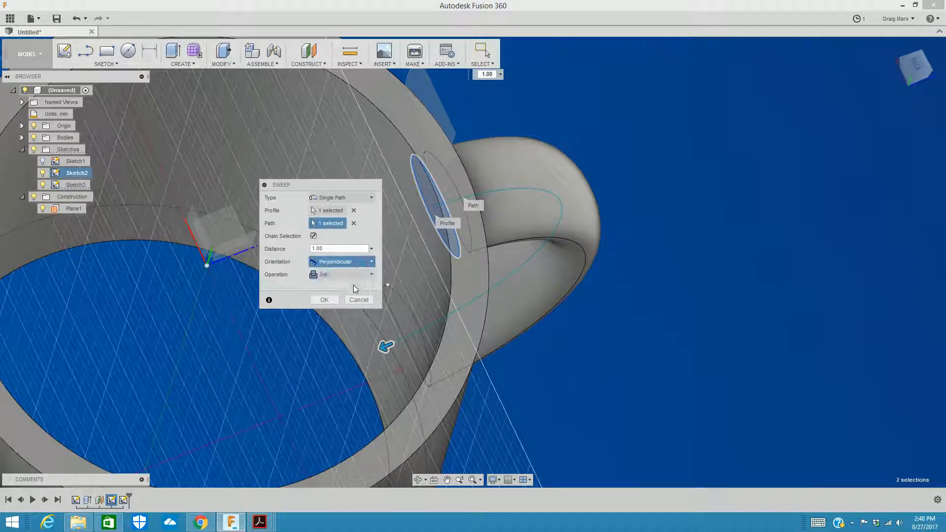
pyautogui.click(355, 287)
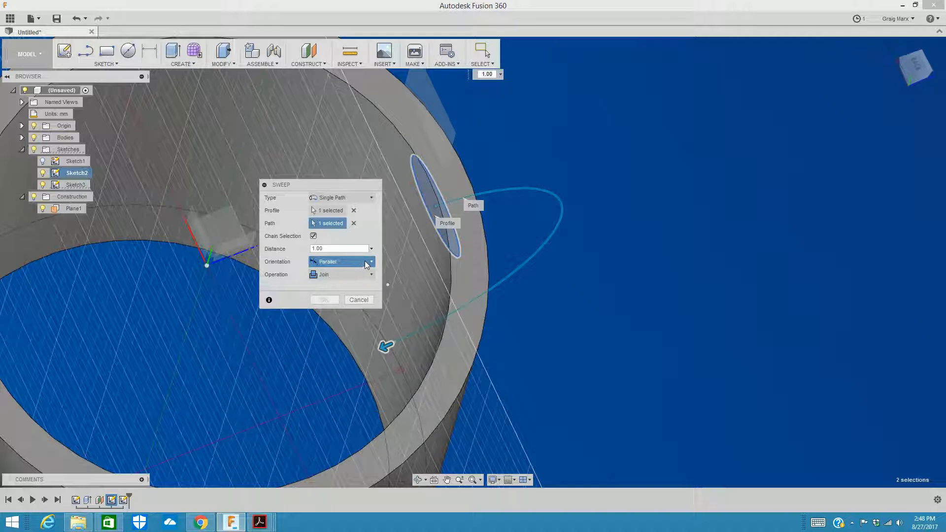
pyautogui.click(366, 263)
pyautogui.click(361, 274)
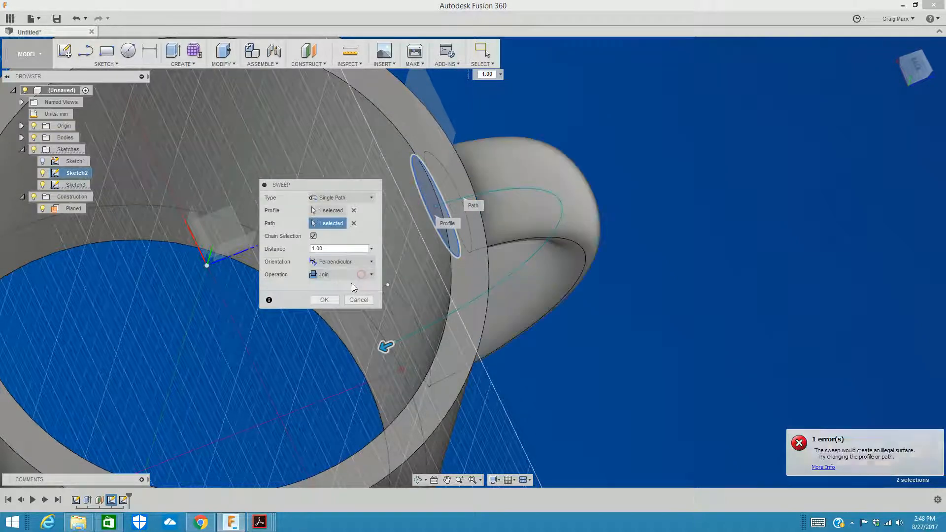
# Step: Create the handle by completing the joined sweep at the full path distance of 1.00
pyautogui.moveTo(918, 63); pyautogui.dragTo(917, 46)
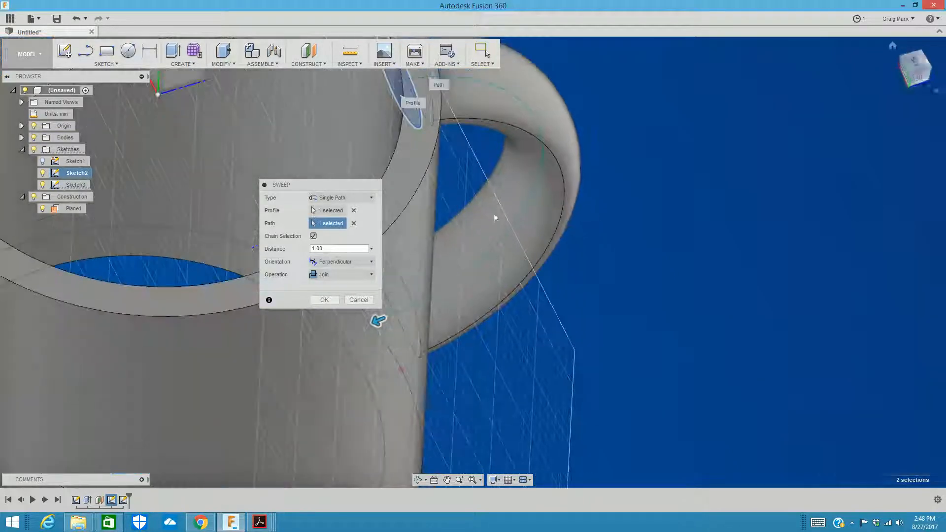
pyautogui.click(321, 301)
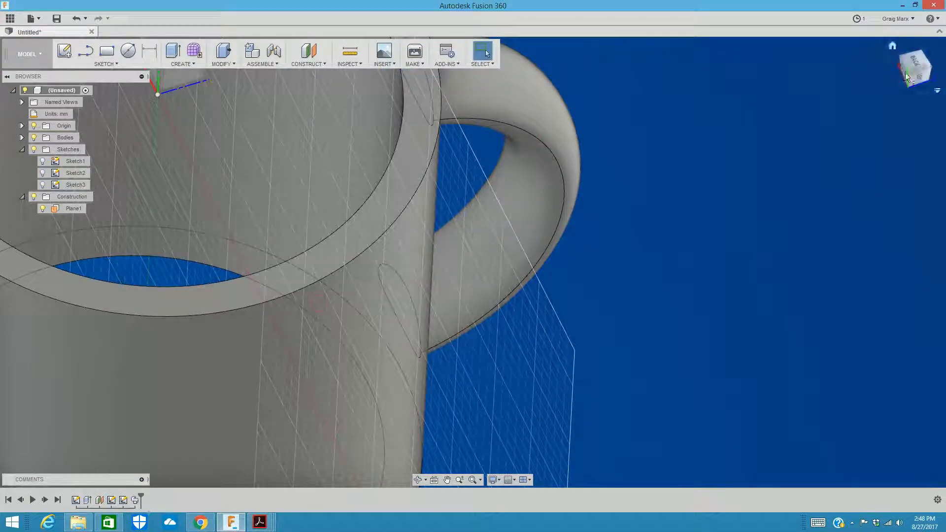
# Step: Examine the handle and its junctions with the cylinder from the side, end-on and at an angle
pyautogui.click(905, 76)
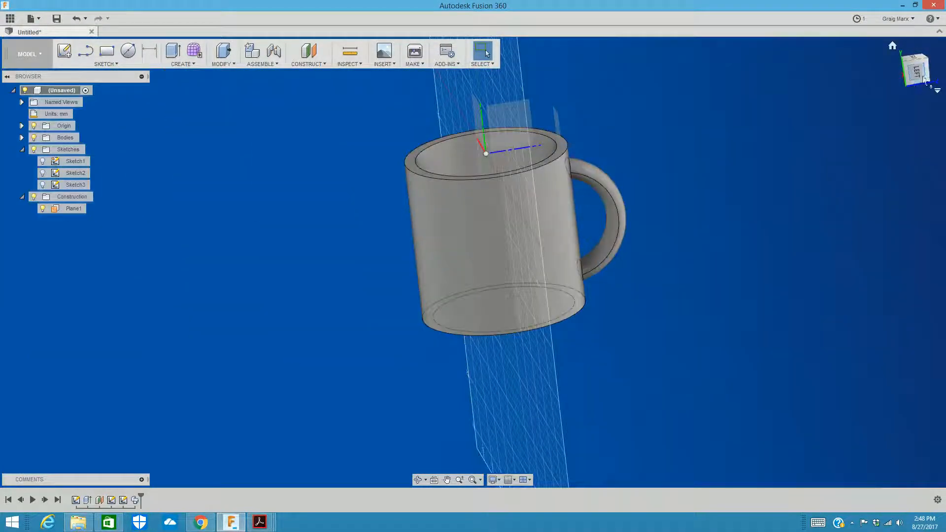
pyautogui.click(921, 76)
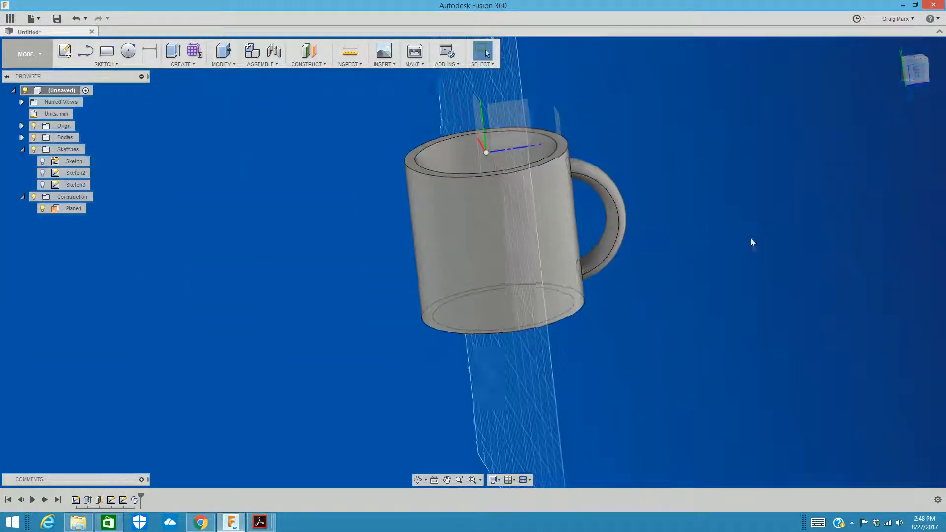
pyautogui.click(917, 79)
pyautogui.click(916, 70)
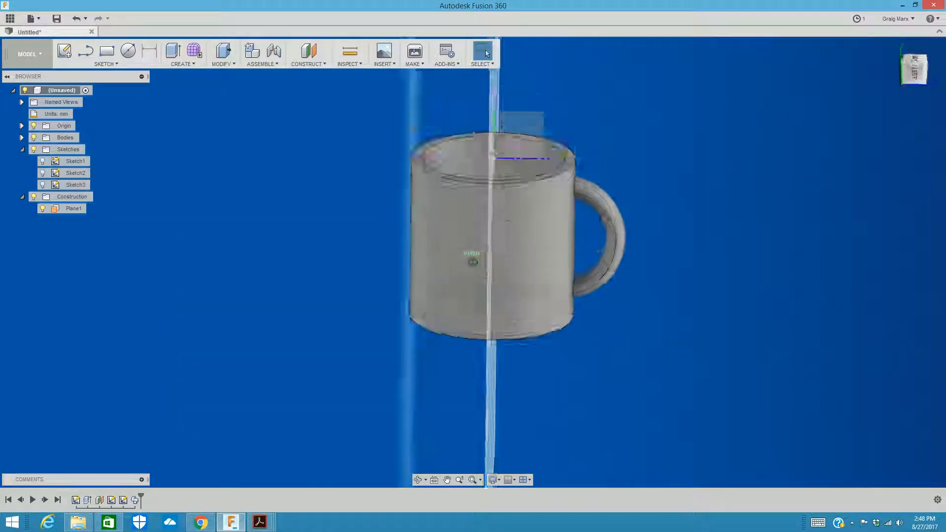
pyautogui.scroll(3, 555, 317)
pyautogui.scroll(3, 555, 317)
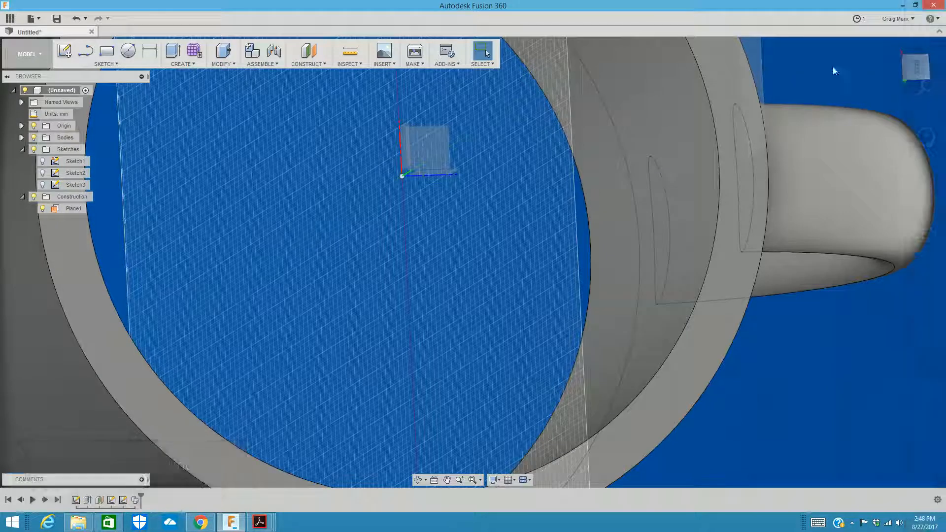
pyautogui.click(915, 68)
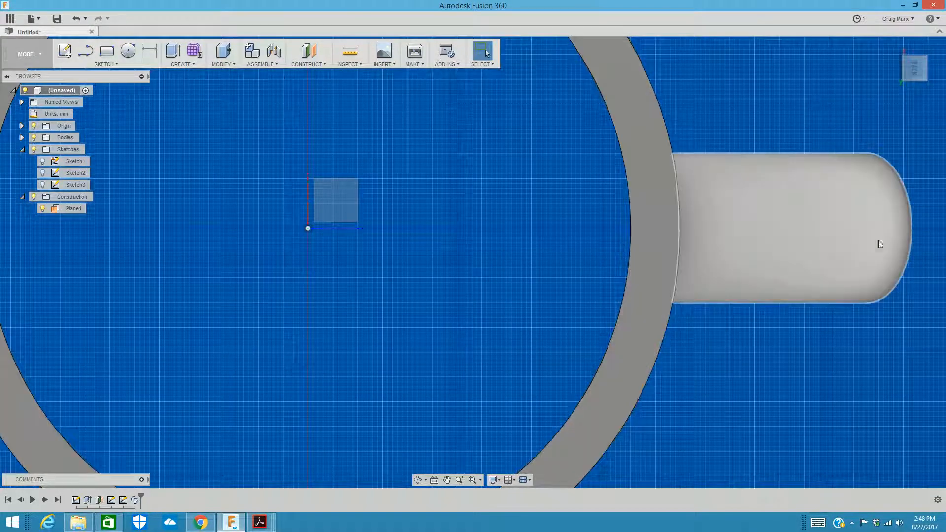
pyautogui.click(917, 85)
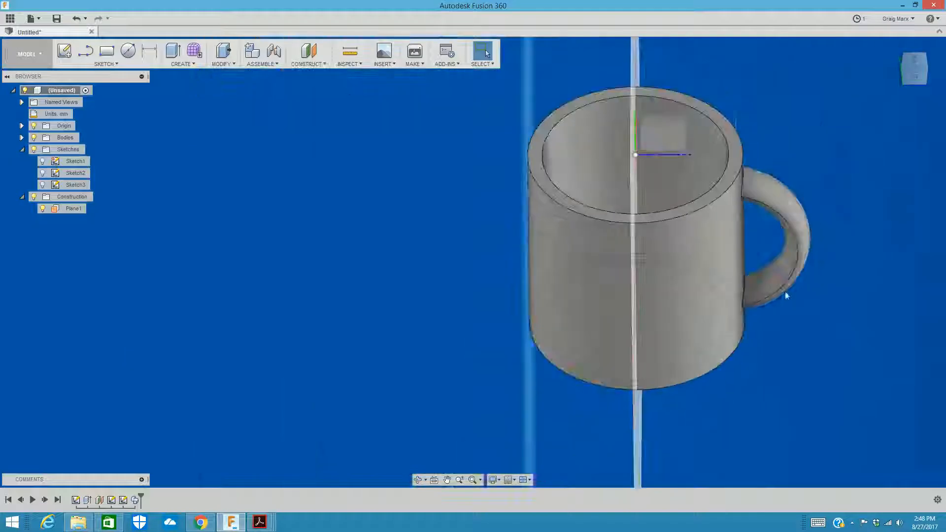
pyautogui.moveTo(914, 67)
pyautogui.mouseDown()
pyautogui.moveTo(912, 89)
pyautogui.moveTo(914, 64)
pyautogui.mouseUp()
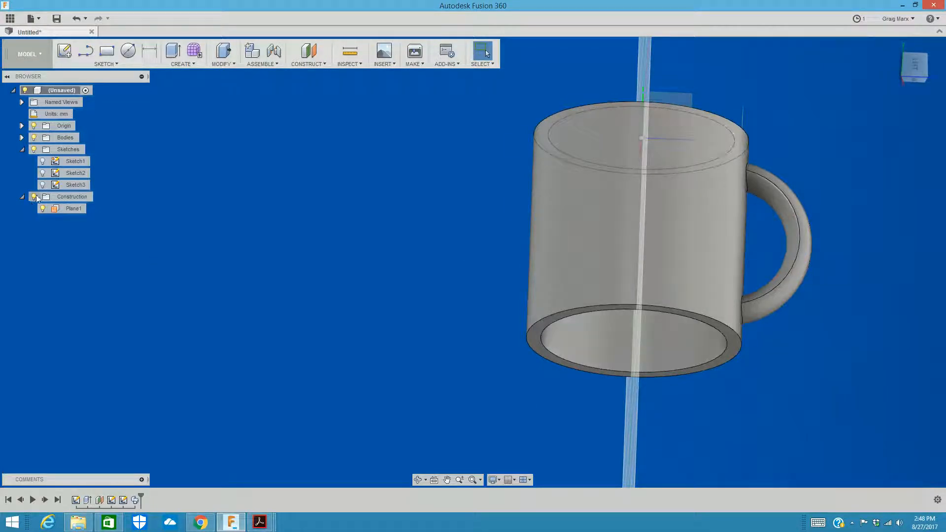
# Step: Make Sketch1, Sketch2 and Sketch3 visible again
pyautogui.click(42, 161)
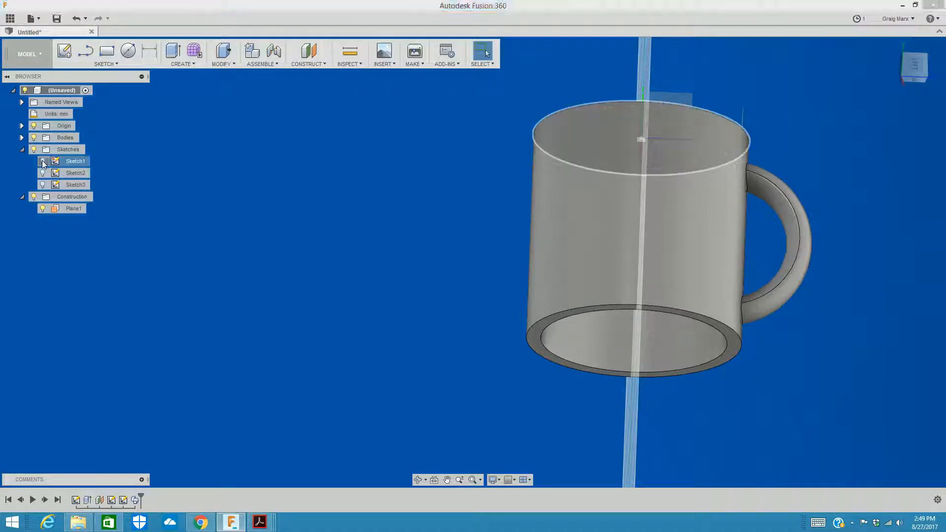
pyautogui.click(42, 173)
pyautogui.click(43, 185)
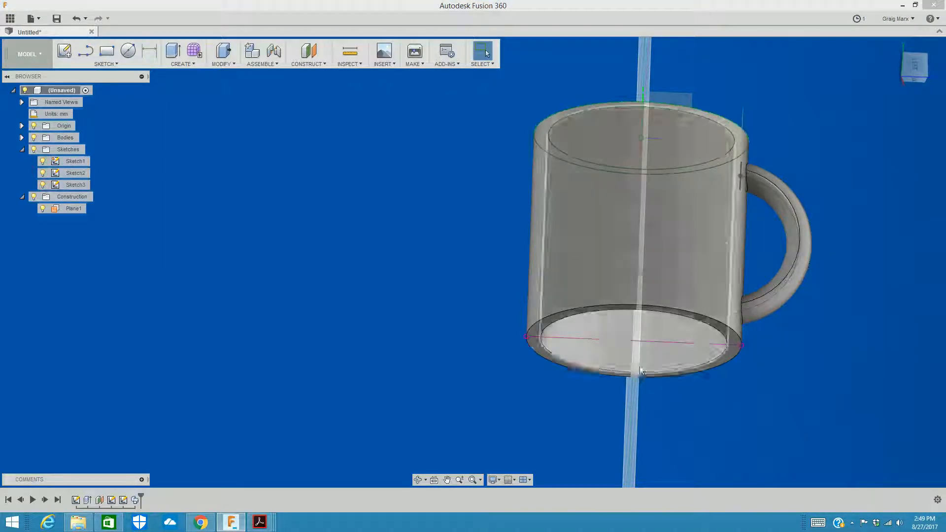
# Step: Extrude the inner circle profile -20 mm into the cylinder with the Join operation to form the mug's bottom
pyautogui.click(921, 78)
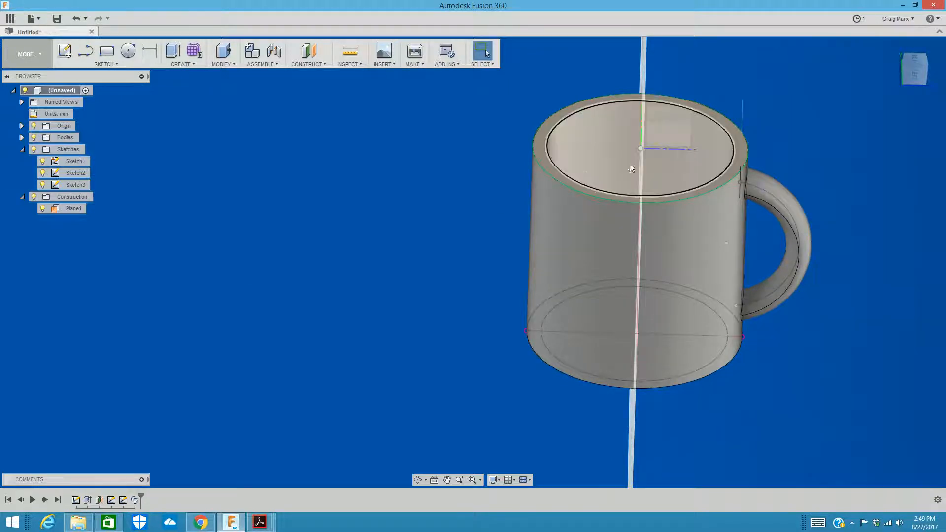
pyautogui.click(172, 50)
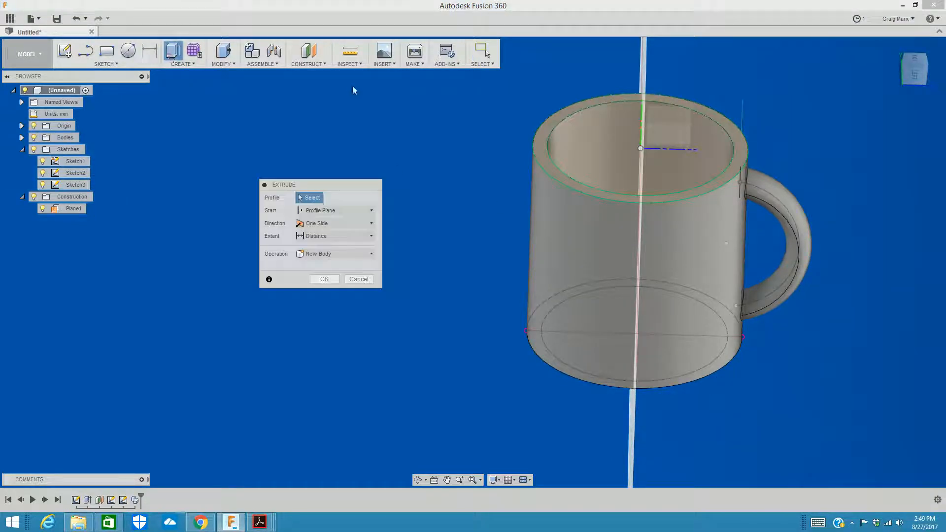
pyautogui.click(605, 164)
pyautogui.click(922, 80)
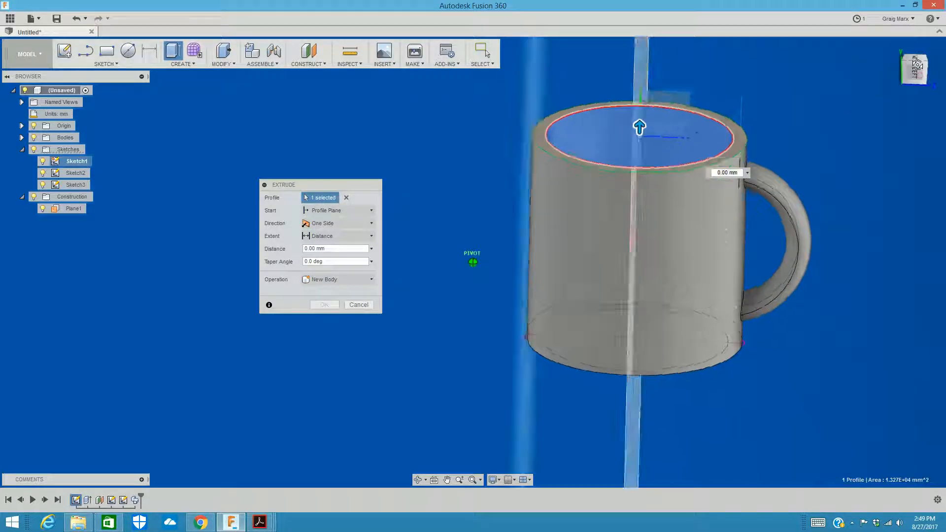
pyautogui.moveTo(639, 128); pyautogui.dragTo(639, 157)
pyautogui.click(915, 73)
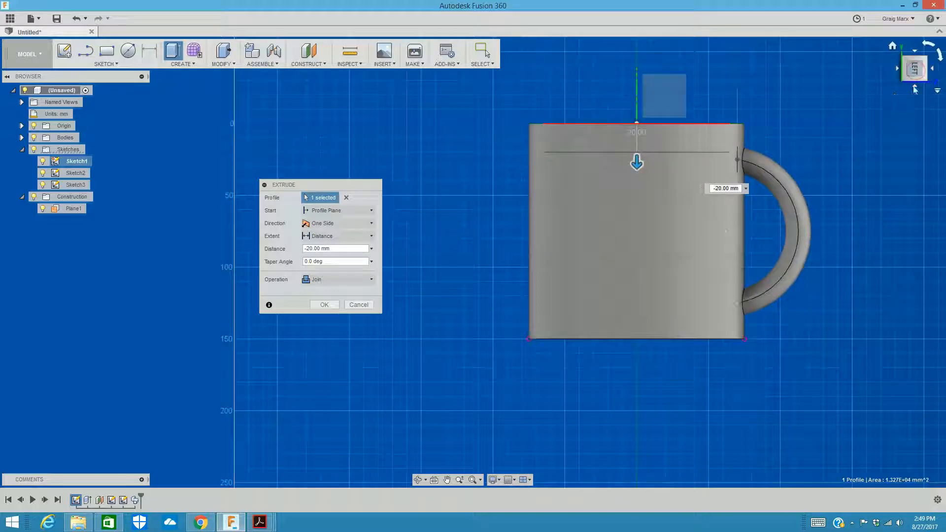
pyautogui.moveTo(917, 74); pyautogui.dragTo(916, 53)
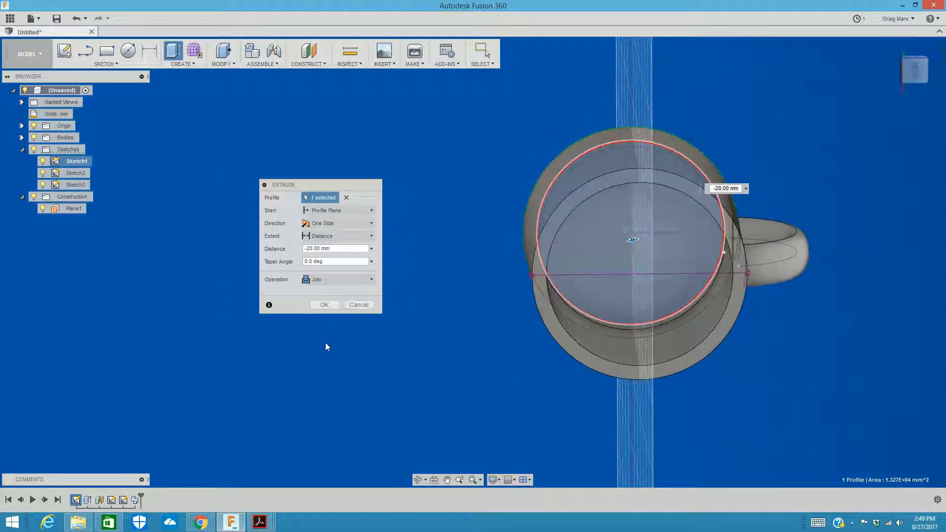
pyautogui.click(323, 304)
# Step: Examine the mug's closed bottom, open interior and handle from several angles
pyautogui.moveTo(911, 73)
pyautogui.mouseDown()
pyautogui.moveTo(909, 52)
pyautogui.moveTo(929, 82)
pyautogui.moveTo(920, 96)
pyautogui.moveTo(919, 82)
pyautogui.mouseUp()
pyautogui.scroll(2, 737, 173)
pyautogui.scroll(1, 744, 180)
pyautogui.scroll(-5, 681, 190)
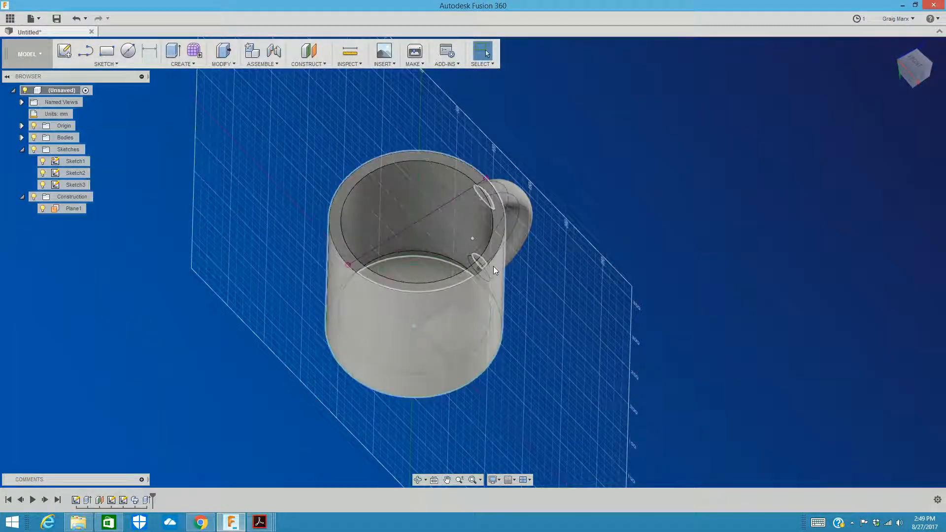
pyautogui.moveTo(917, 75)
pyautogui.mouseDown()
pyautogui.moveTo(872, 49)
pyautogui.moveTo(910, 62)
pyautogui.moveTo(912, 82)
pyautogui.moveTo(922, 64)
pyautogui.mouseUp()
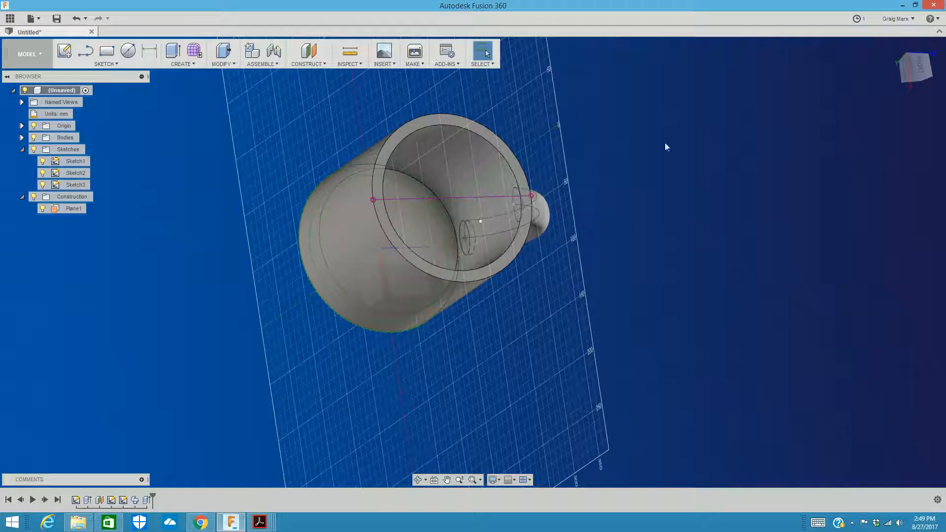
pyautogui.moveTo(919, 78); pyautogui.dragTo(911, 57)
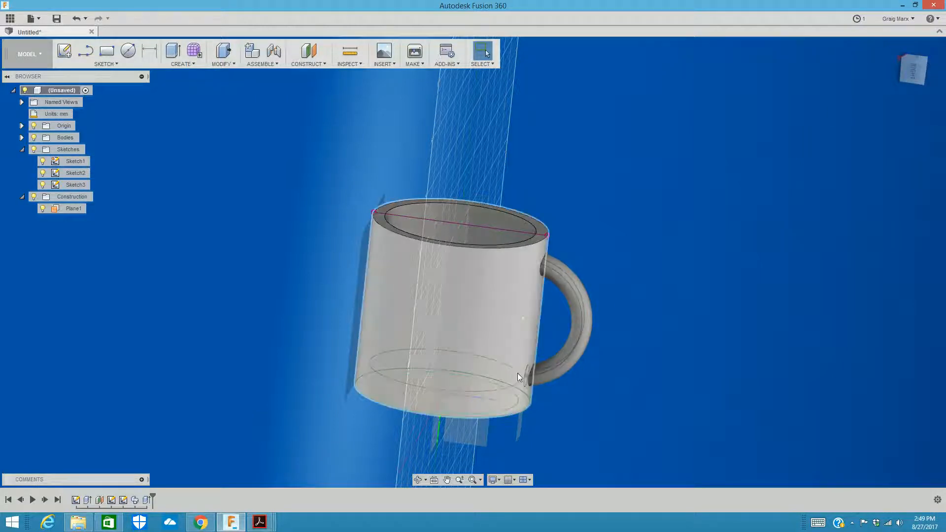
pyautogui.click(912, 73)
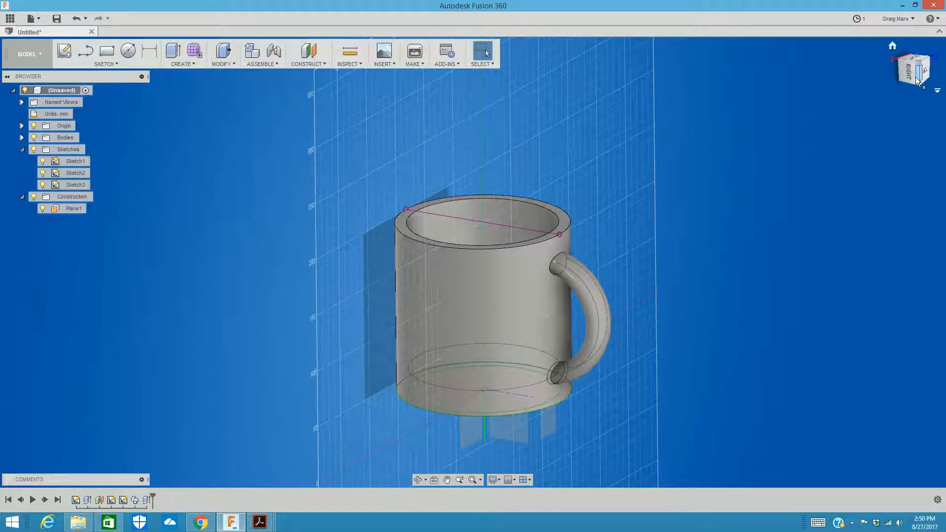
pyautogui.moveTo(917, 74)
pyautogui.mouseDown()
pyautogui.moveTo(874, 86)
pyautogui.moveTo(860, 55)
pyautogui.moveTo(871, 93)
pyautogui.moveTo(862, 111)
pyautogui.moveTo(835, 99)
pyautogui.mouseUp()
pyautogui.keyDown('shift'); pyautogui.moveTo(276, 315); pyautogui.dragTo(24, 244, button='middle'); pyautogui.keyUp('shift')
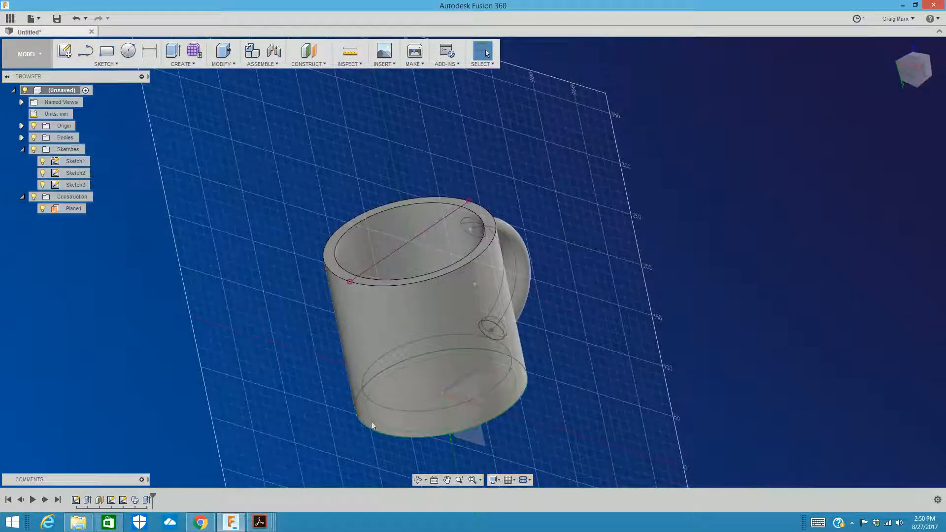
pyautogui.click(852, 525)
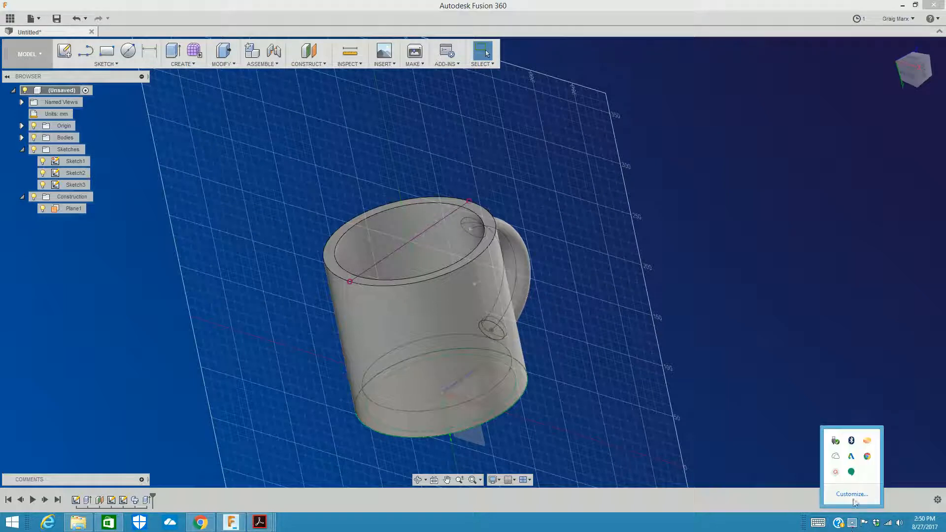